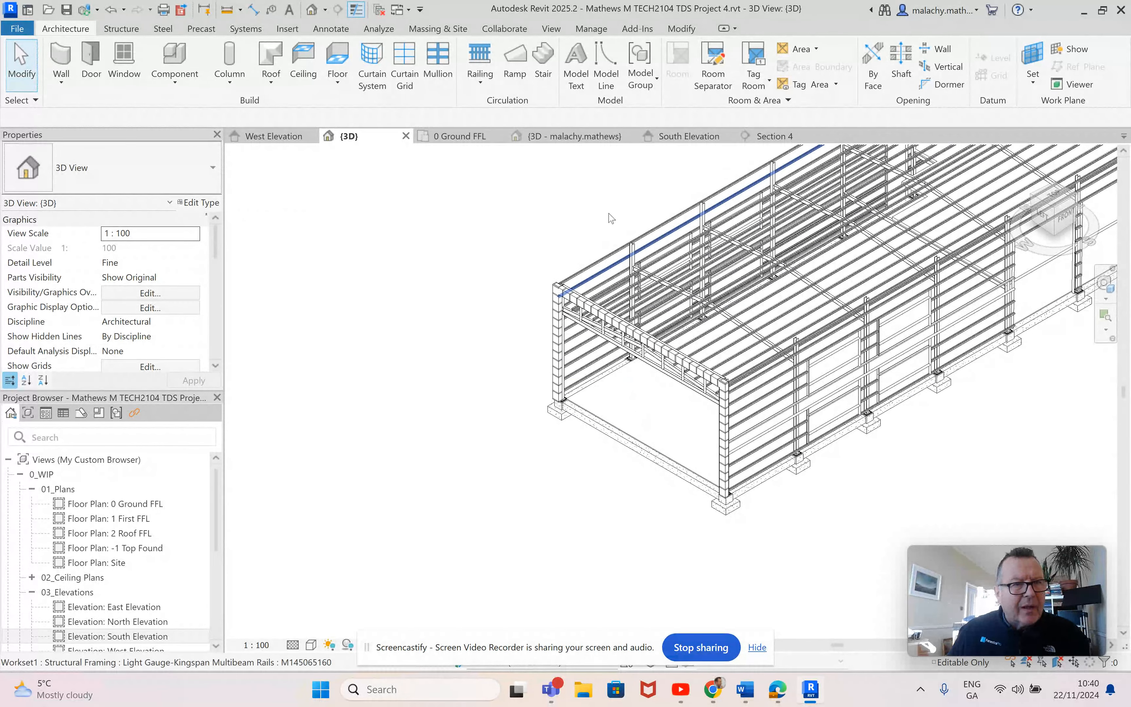
Step: Examine the box-out wall and its adjoining framing at grid 1 in the Section 4 view
{"action": "left_click", "coordinate": [773, 135]}
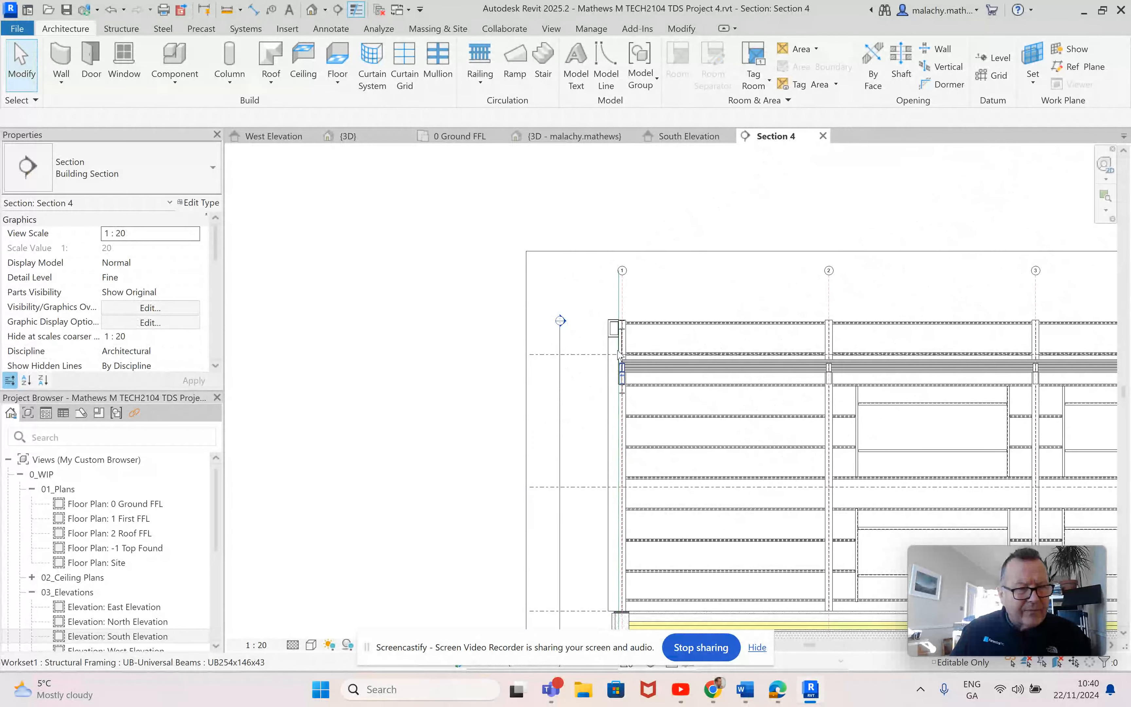
{"action": "scroll", "coordinate": [615, 373], "scroll_direction": "up", "scroll_amount": 5}
{"action": "scroll", "coordinate": [701, 351], "scroll_direction": "down", "scroll_amount": 3}
{"action": "middle_click_drag", "start_coordinate": [753, 340], "coordinate": [709, 285]}
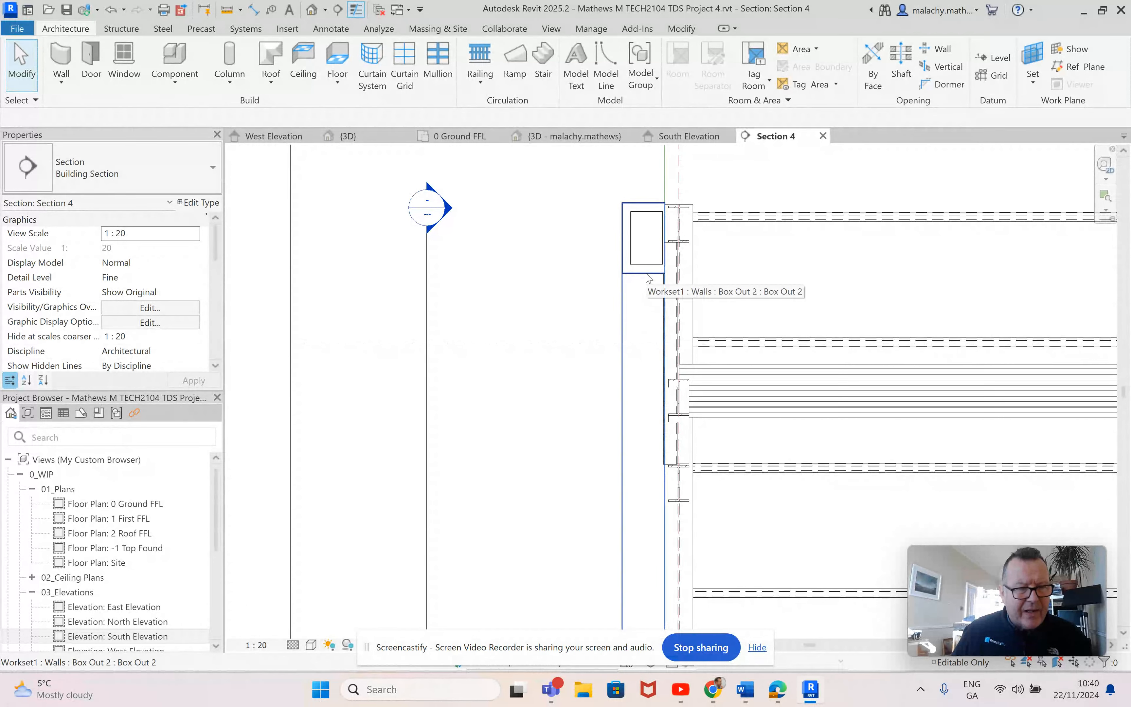
{"action": "scroll", "coordinate": [648, 278], "scroll_direction": "down", "scroll_amount": 3}
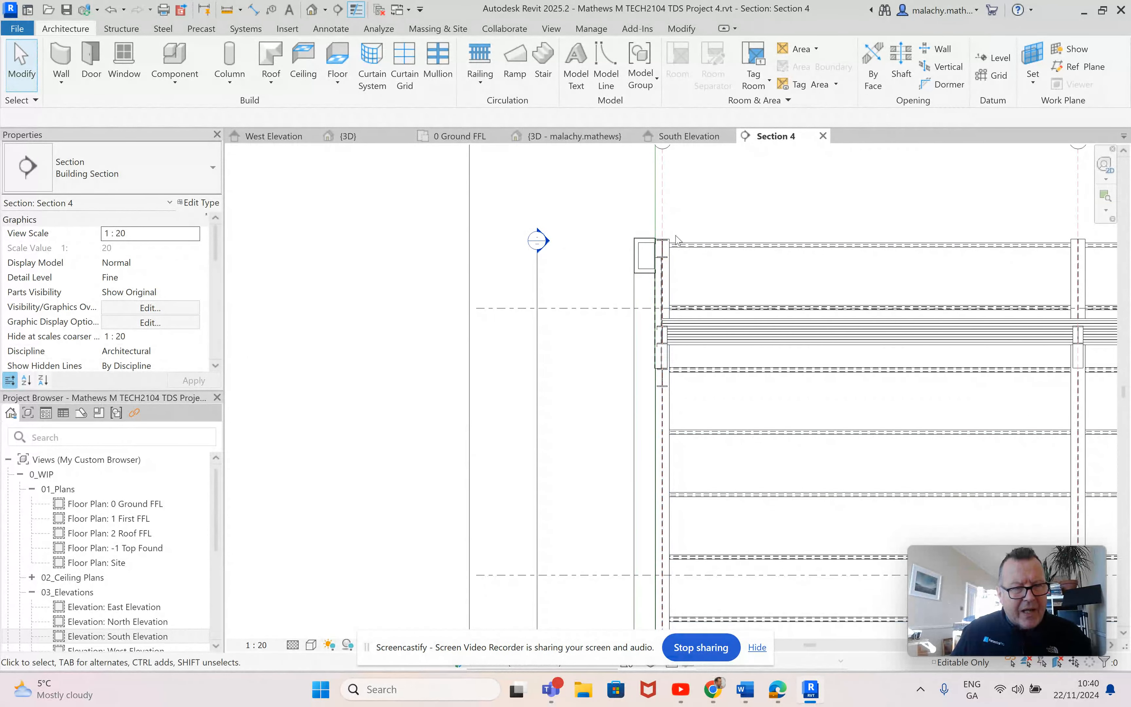
{"action": "scroll", "coordinate": [673, 272], "scroll_direction": "down", "scroll_amount": 3}
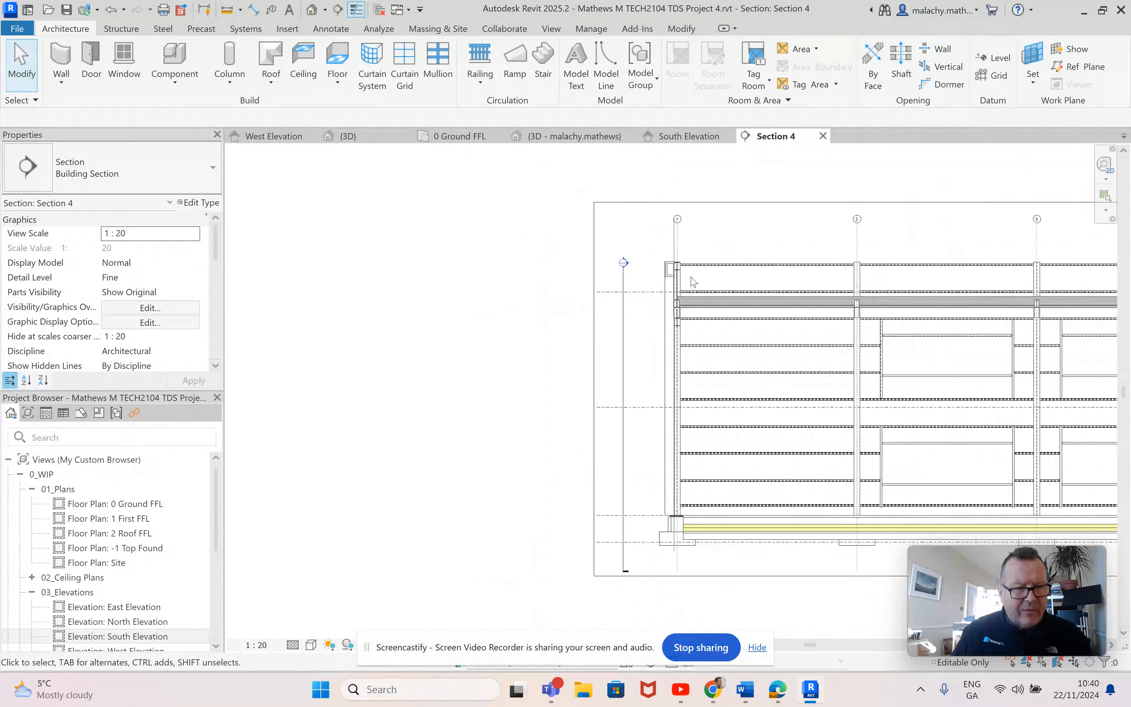
Step: Delete the Box Out 2 wall from the open end of the building in the {3D} view
{"action": "left_click", "coordinate": [387, 141]}
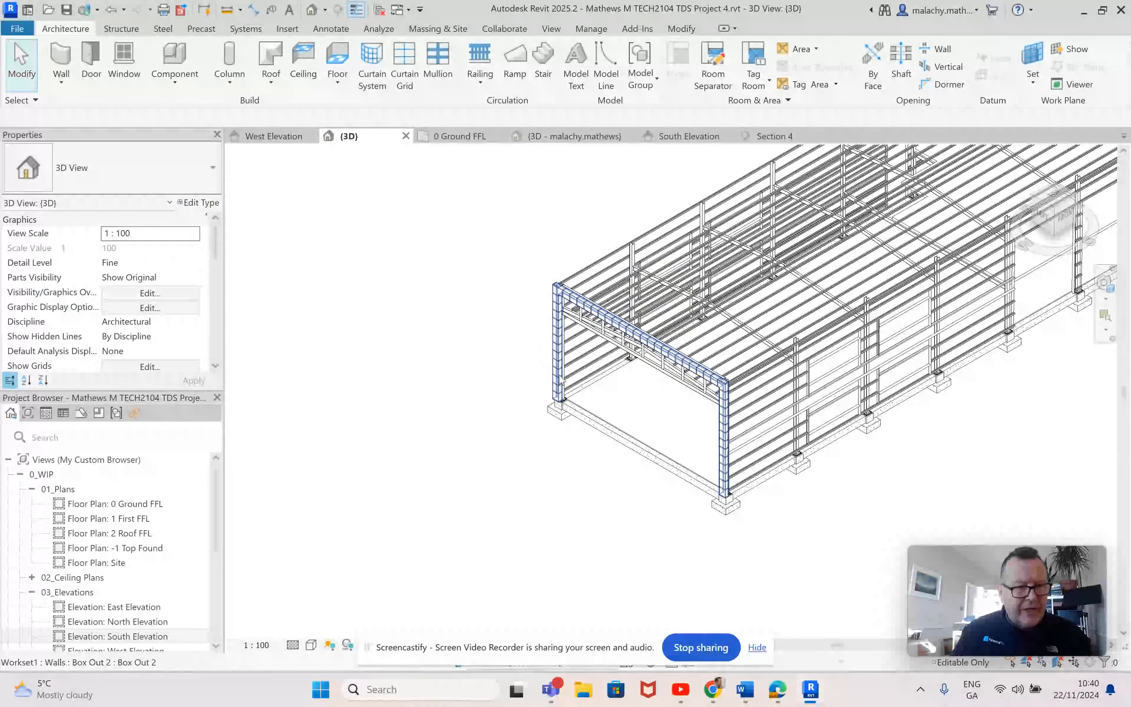
{"action": "scroll", "coordinate": [559, 370], "scroll_direction": "up", "scroll_amount": 1}
{"action": "left_click", "coordinate": [559, 369]}
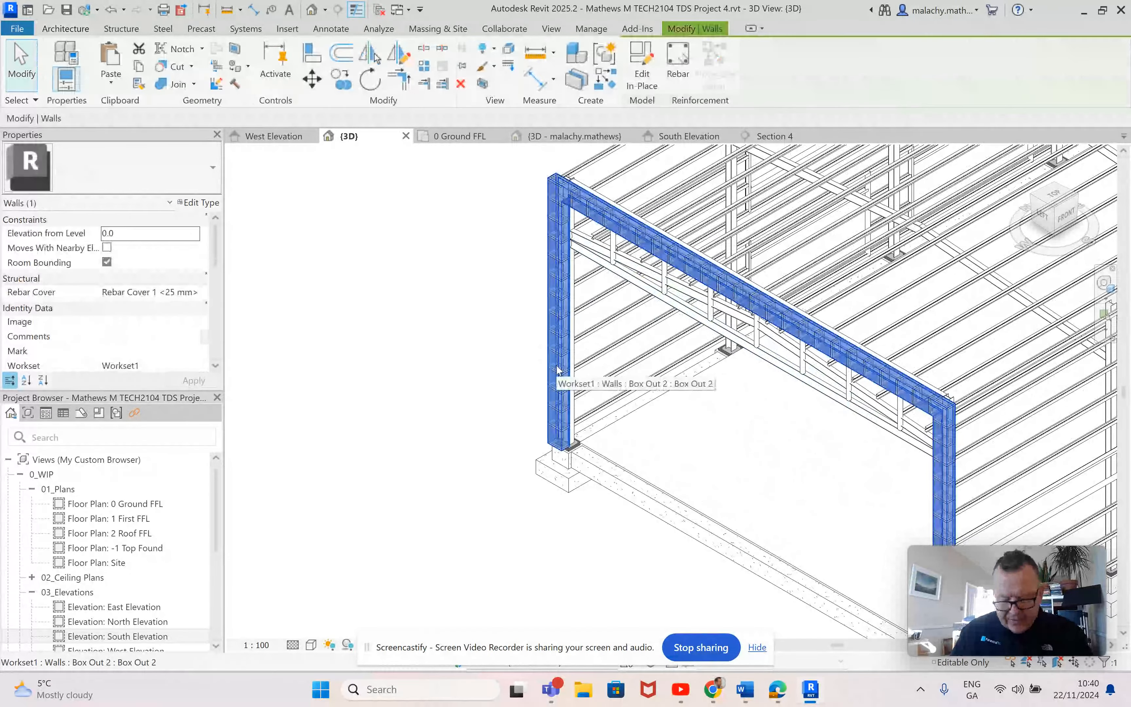
{"action": "key", "text": "Delete"}
{"action": "scroll", "coordinate": [631, 369], "scroll_direction": "down", "scroll_amount": 2}
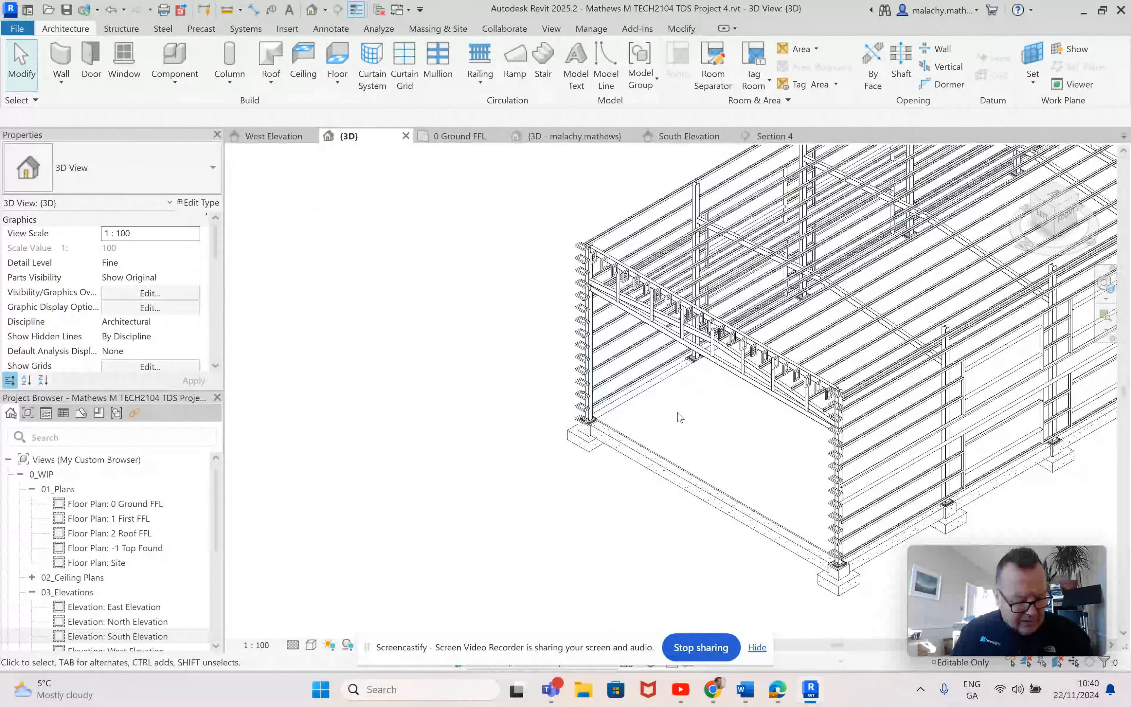
{"action": "mouse_move", "coordinate": [684, 422]}
{"action": "middle_mouse_down", "text": "shift"}
{"action": "mouse_move", "coordinate": [663, 398]}
{"action": "mouse_move", "coordinate": [679, 436]}
{"action": "middle_mouse_up", "text": "shift"}
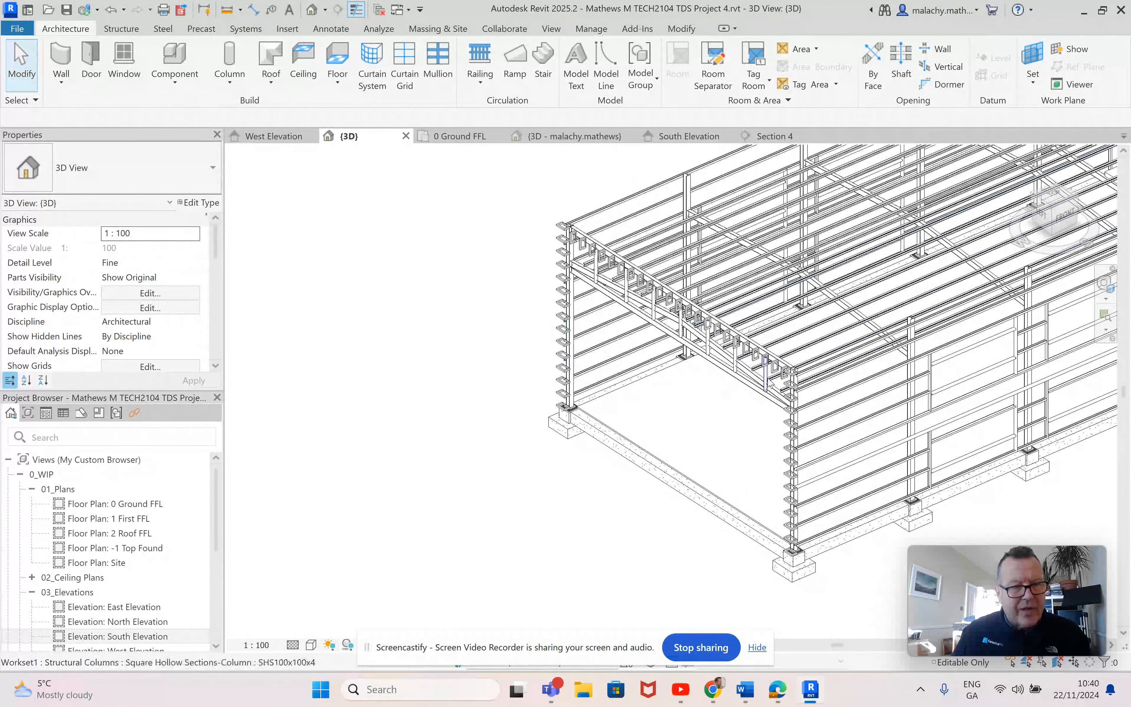
{"action": "scroll", "coordinate": [784, 371], "scroll_direction": "up", "scroll_amount": 3}
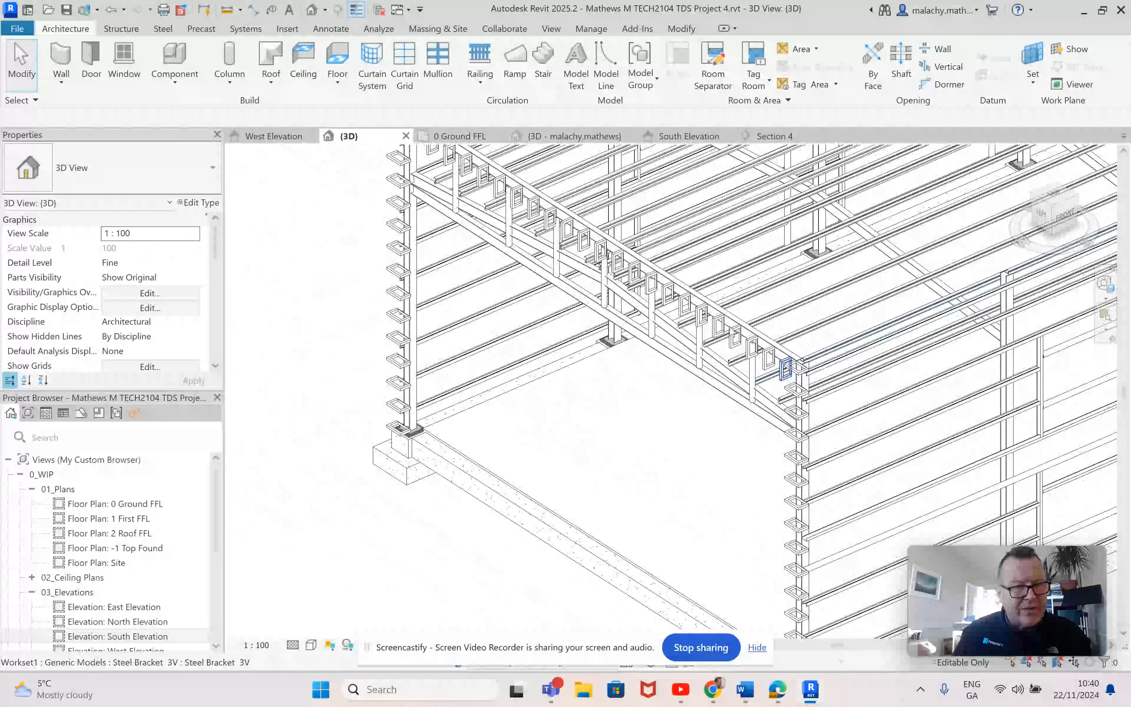
{"action": "scroll", "coordinate": [516, 430], "scroll_direction": "down", "scroll_amount": 3}
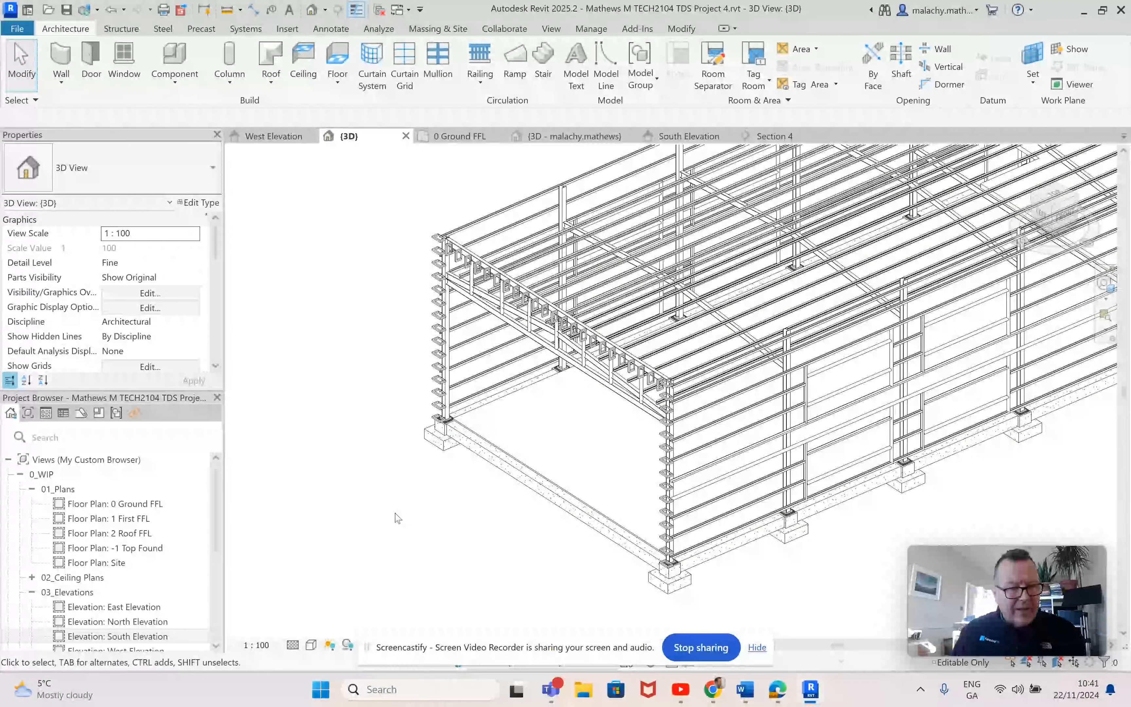
Step: Inspect the West Ele RP reference plane against the grid B corner column in the 0 Ground FFL plan, returning to the {3D} view
{"action": "left_click", "coordinate": [451, 139]}
{"action": "scroll", "coordinate": [561, 337], "scroll_direction": "down", "scroll_amount": 3}
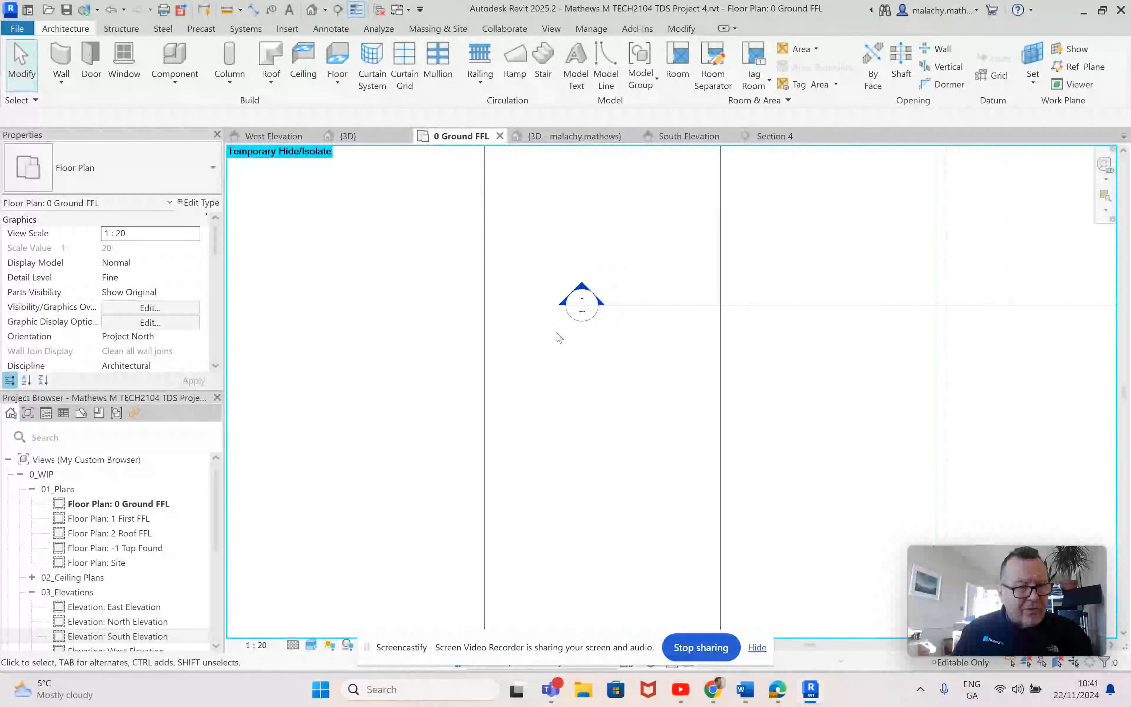
{"action": "scroll", "coordinate": [576, 360], "scroll_direction": "down", "scroll_amount": 2}
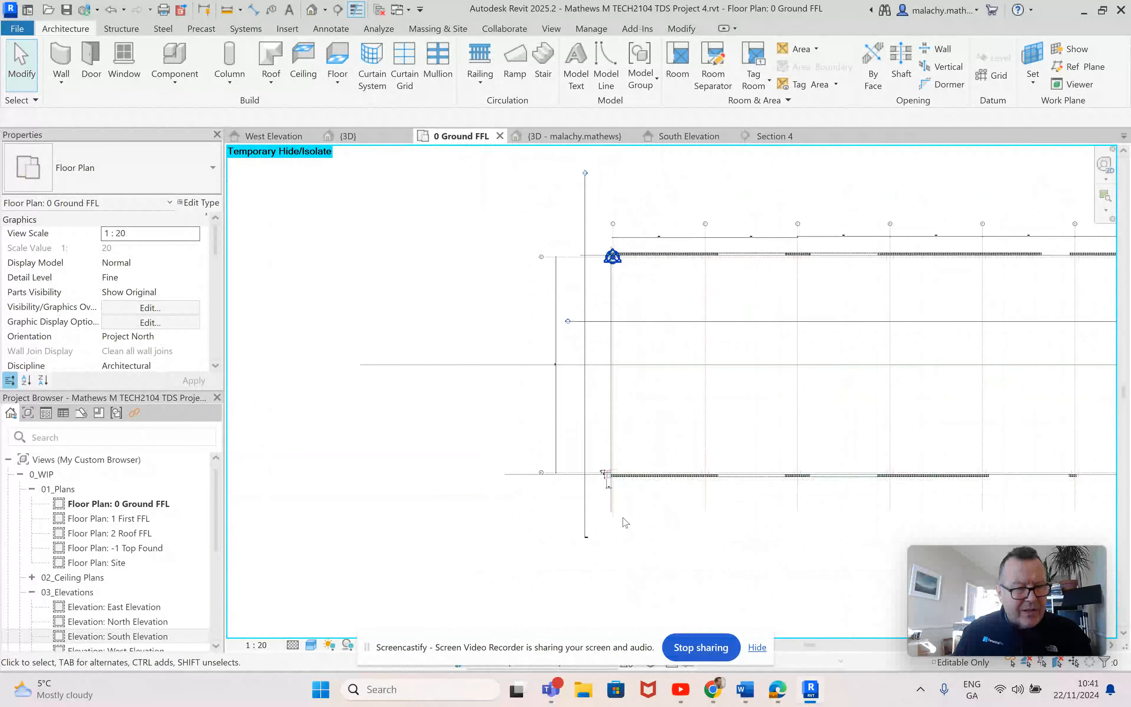
{"action": "scroll", "coordinate": [607, 504], "scroll_direction": "up", "scroll_amount": 5}
{"action": "left_click", "coordinate": [572, 470]}
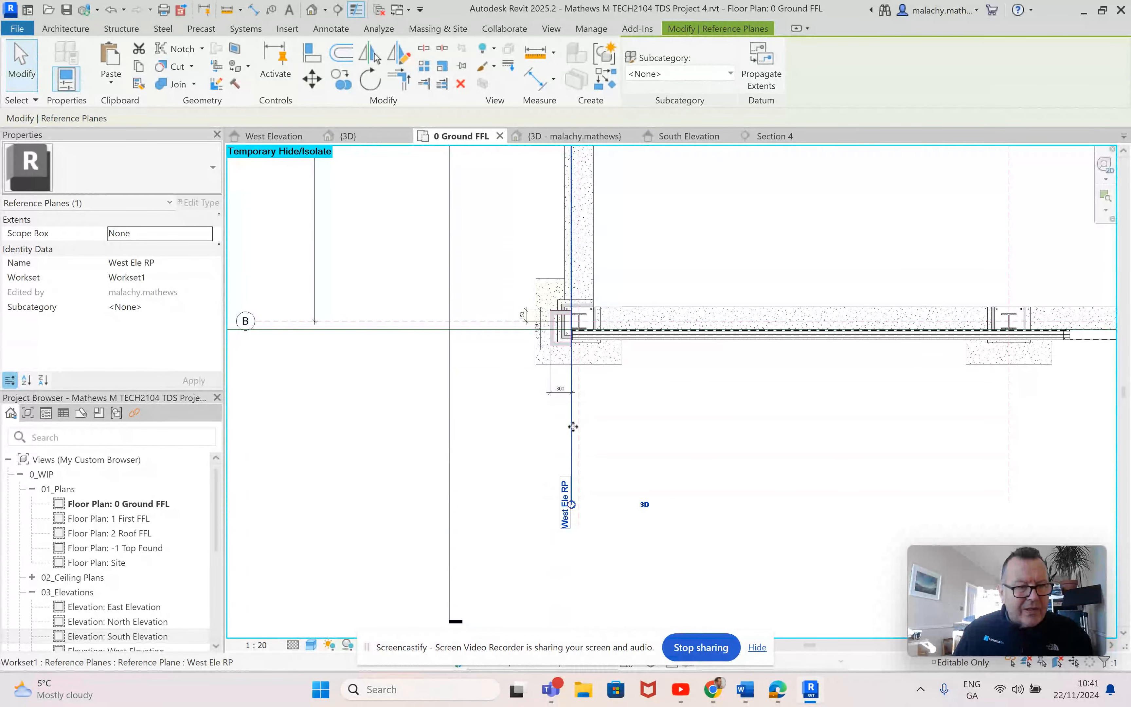
{"action": "scroll", "coordinate": [568, 335], "scroll_direction": "up", "scroll_amount": 6}
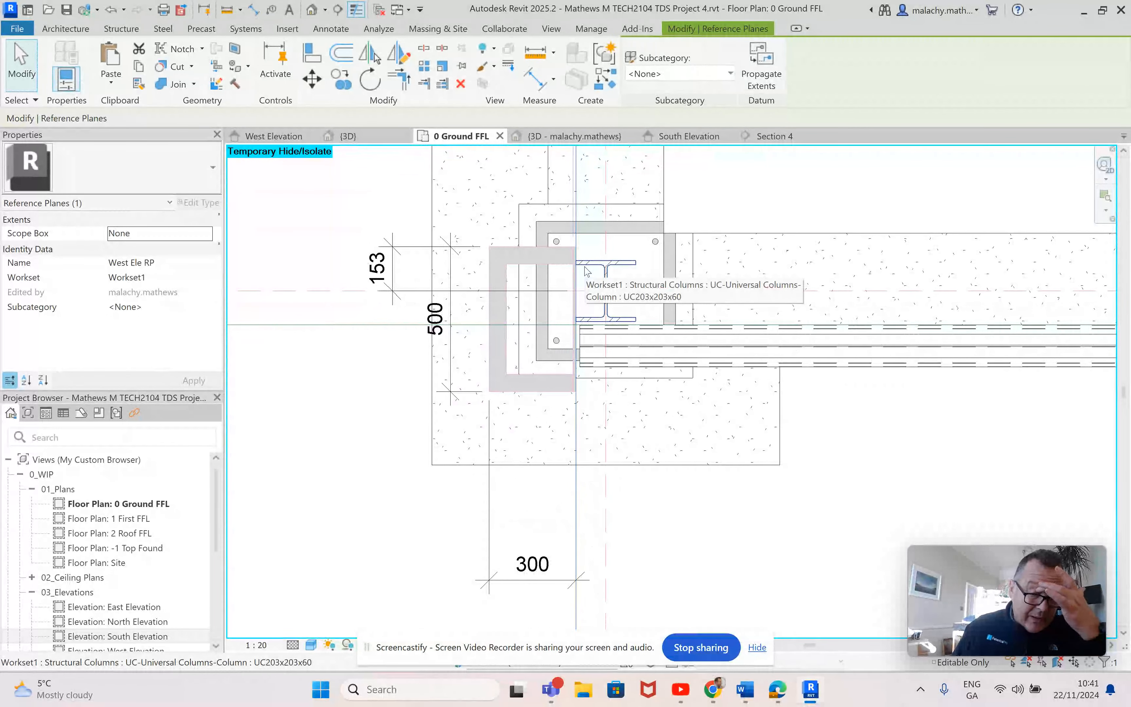
{"action": "scroll", "coordinate": [579, 266], "scroll_direction": "up", "scroll_amount": 2}
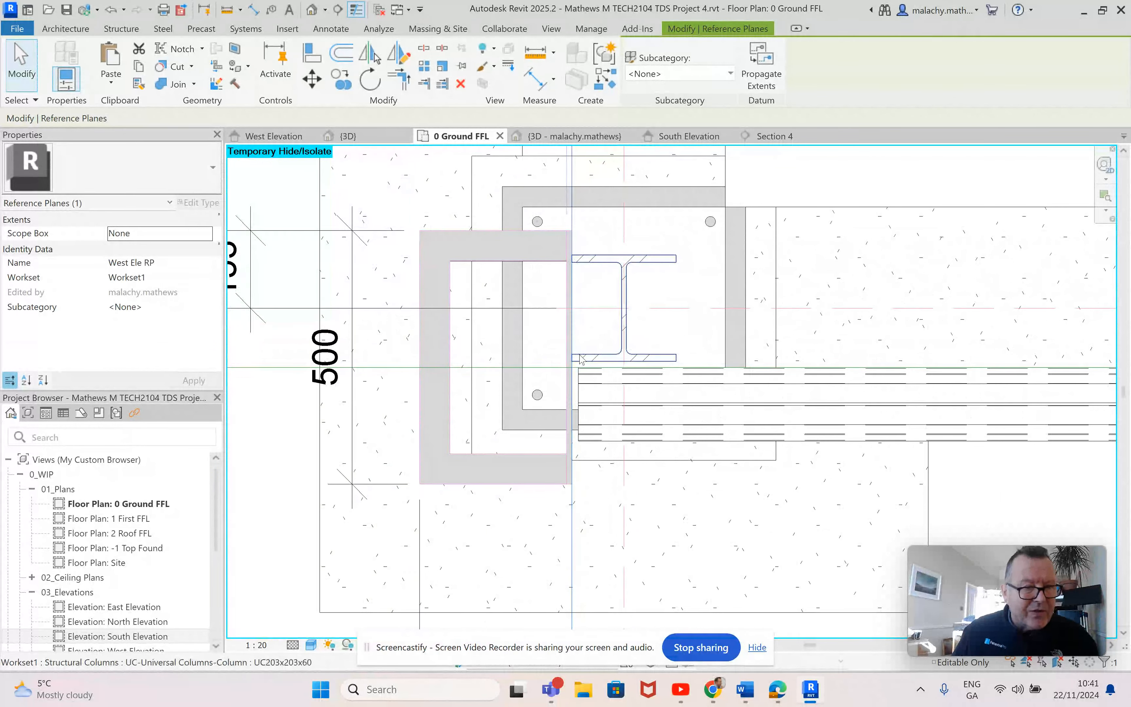
{"action": "scroll", "coordinate": [588, 339], "scroll_direction": "down", "scroll_amount": 6}
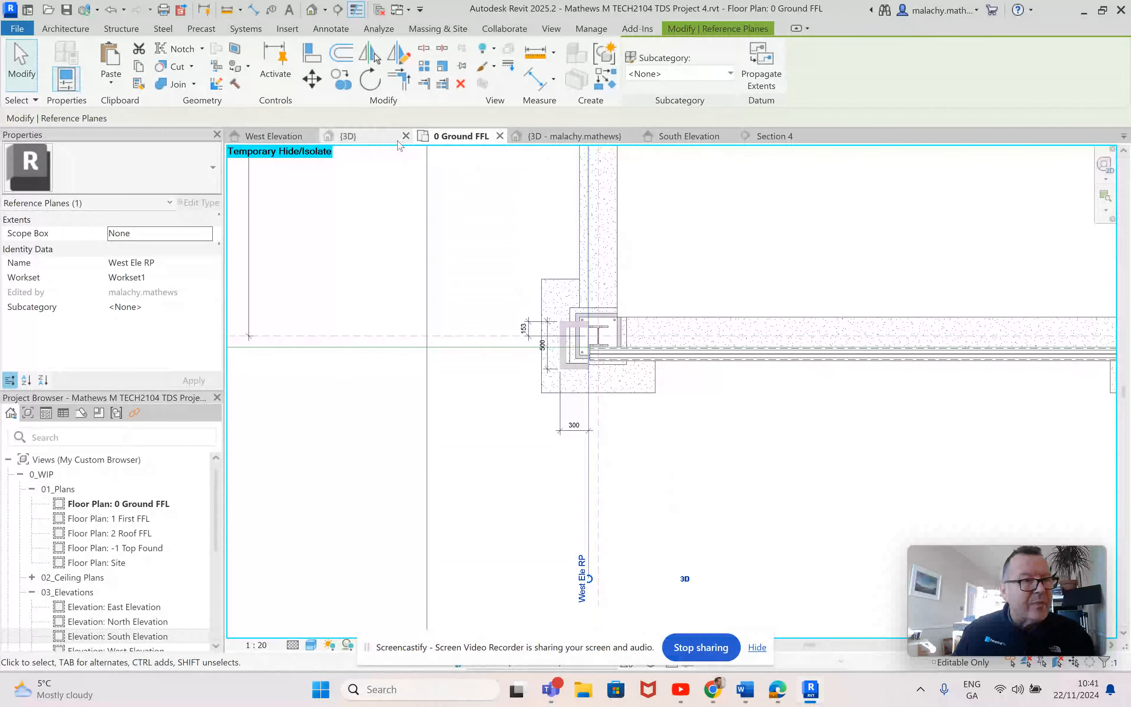
{"action": "left_click", "coordinate": [372, 137]}
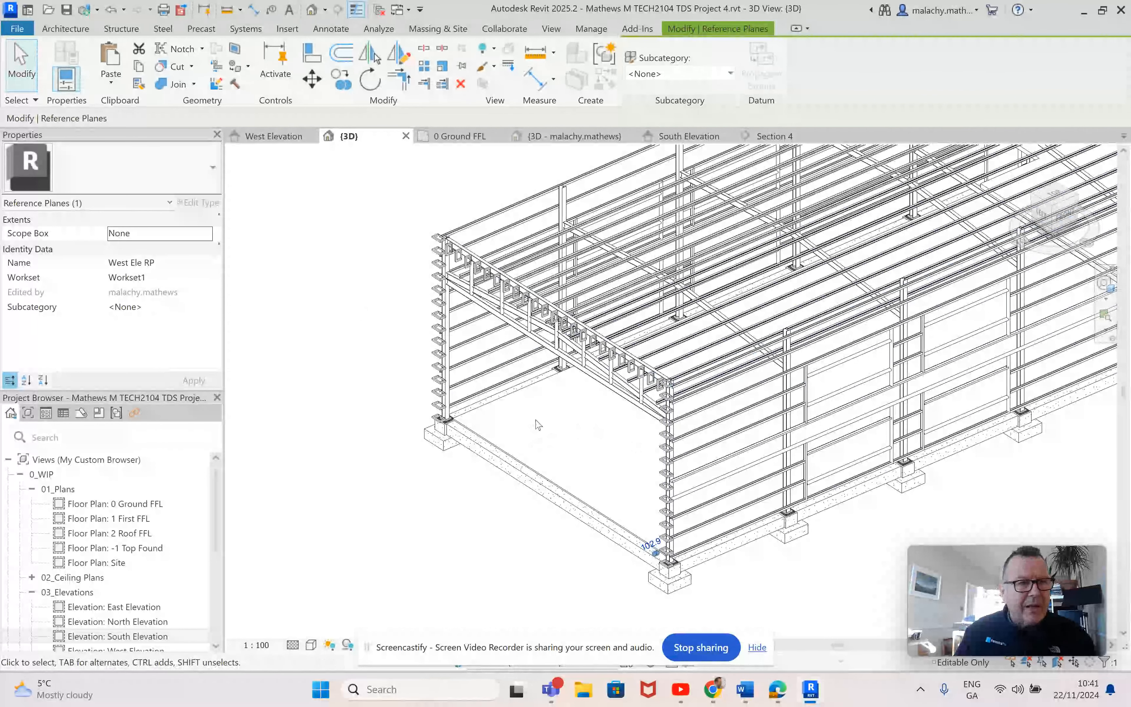
{"action": "left_click", "coordinate": [80, 31]}
{"action": "left_click", "coordinate": [175, 82]}
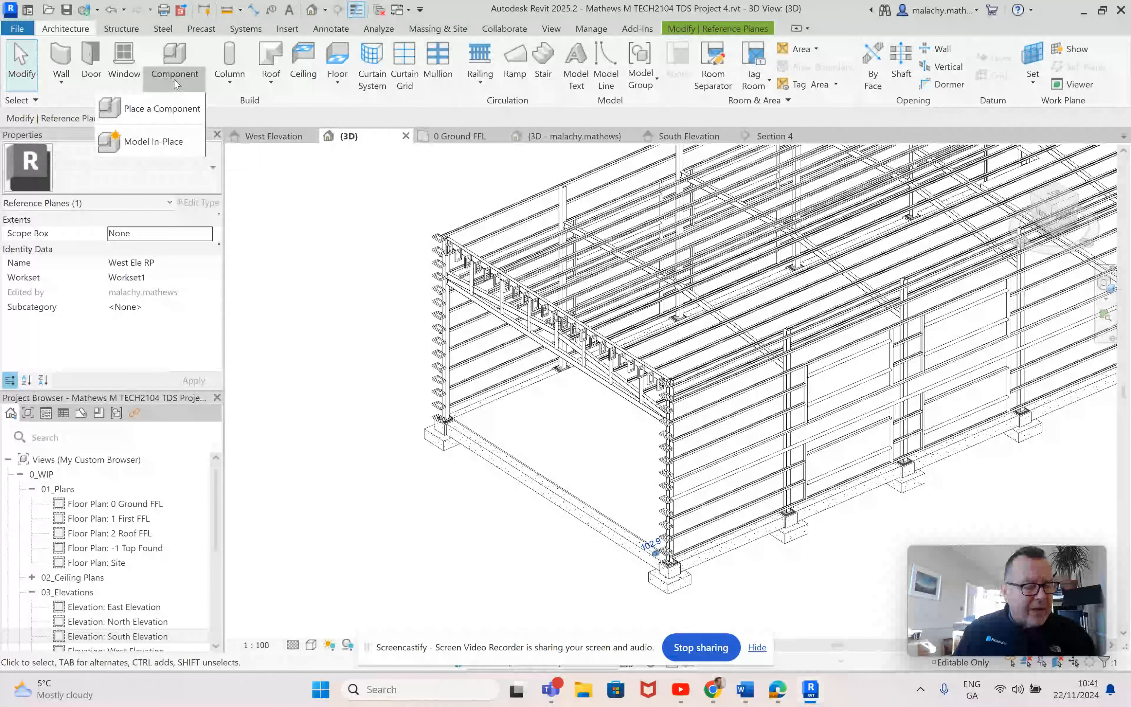
{"action": "left_click", "coordinate": [153, 141]}
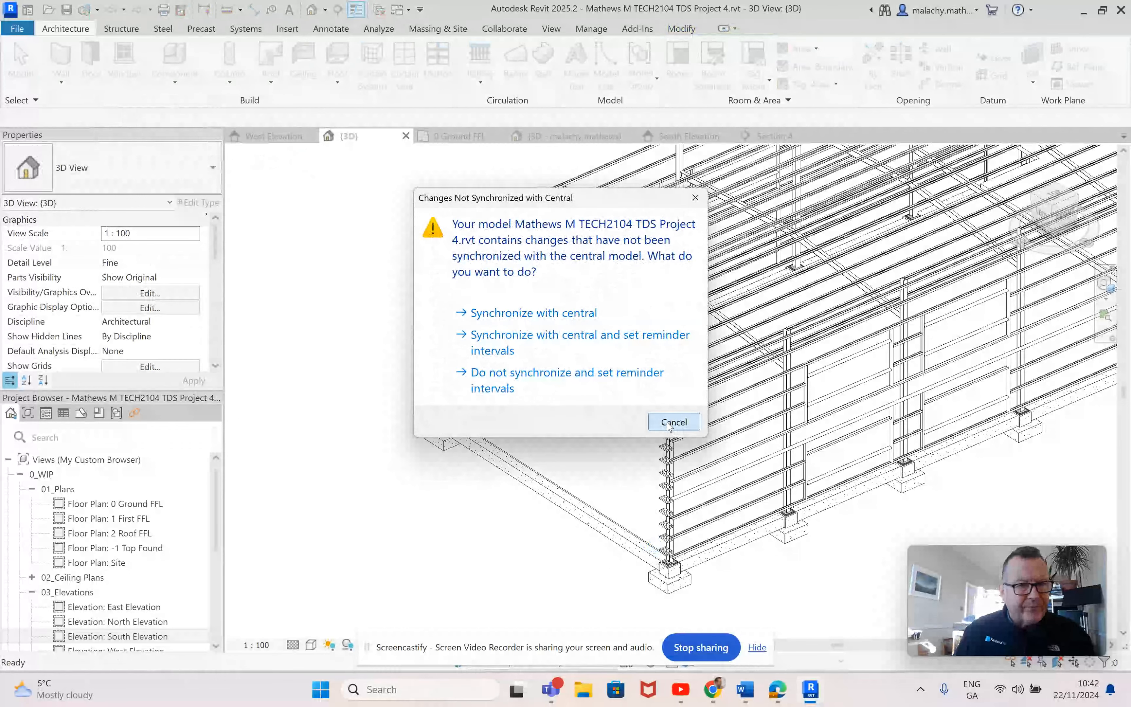
{"action": "left_click", "coordinate": [672, 422]}
Step: Set the work plane to Reference Plane : West Ele RP and show it in the 3D view
{"action": "left_click", "coordinate": [1037, 86]}
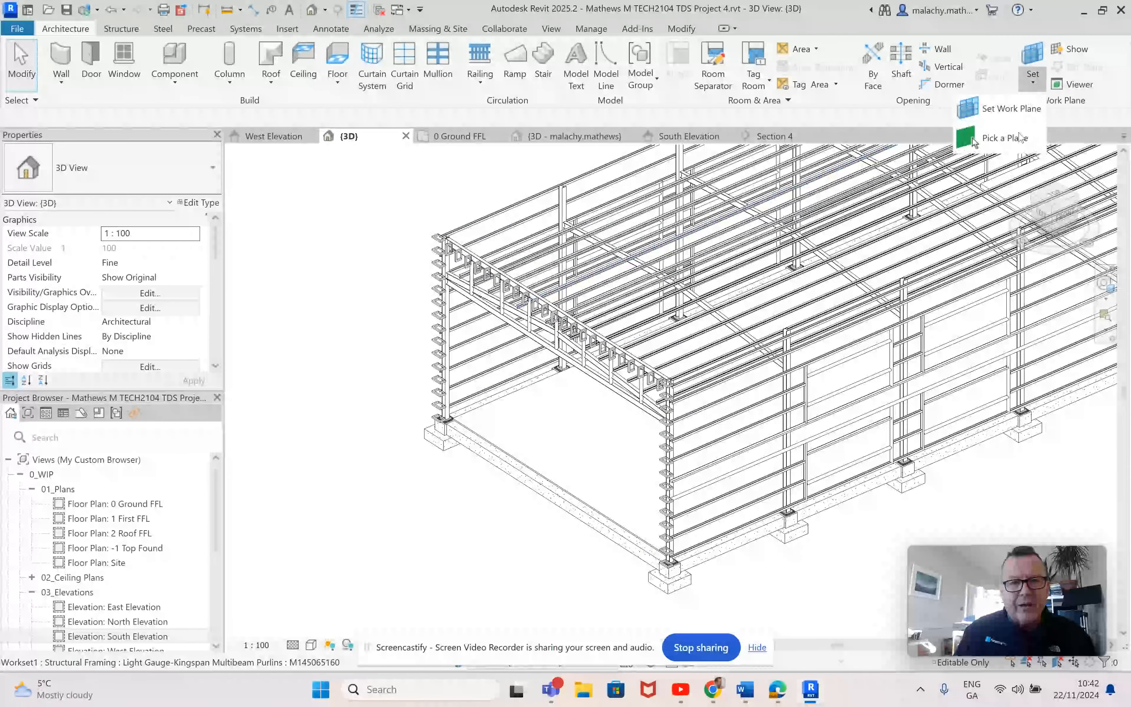
{"action": "left_click", "coordinate": [1004, 128]}
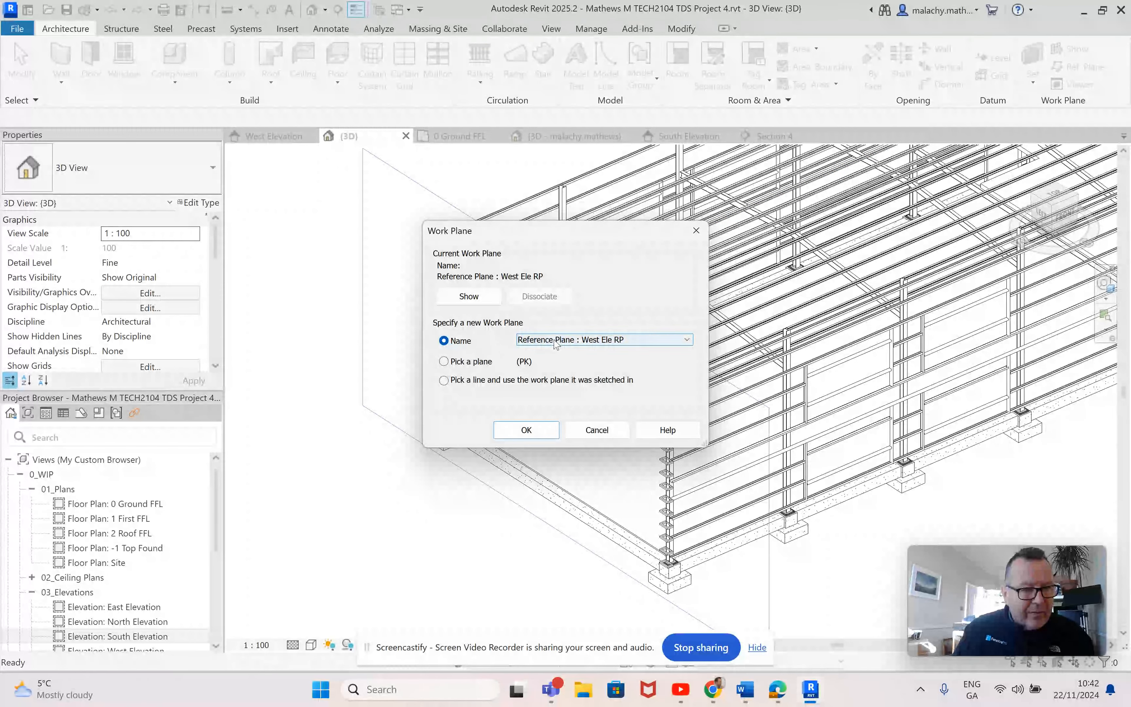
{"action": "left_click", "coordinate": [607, 340]}
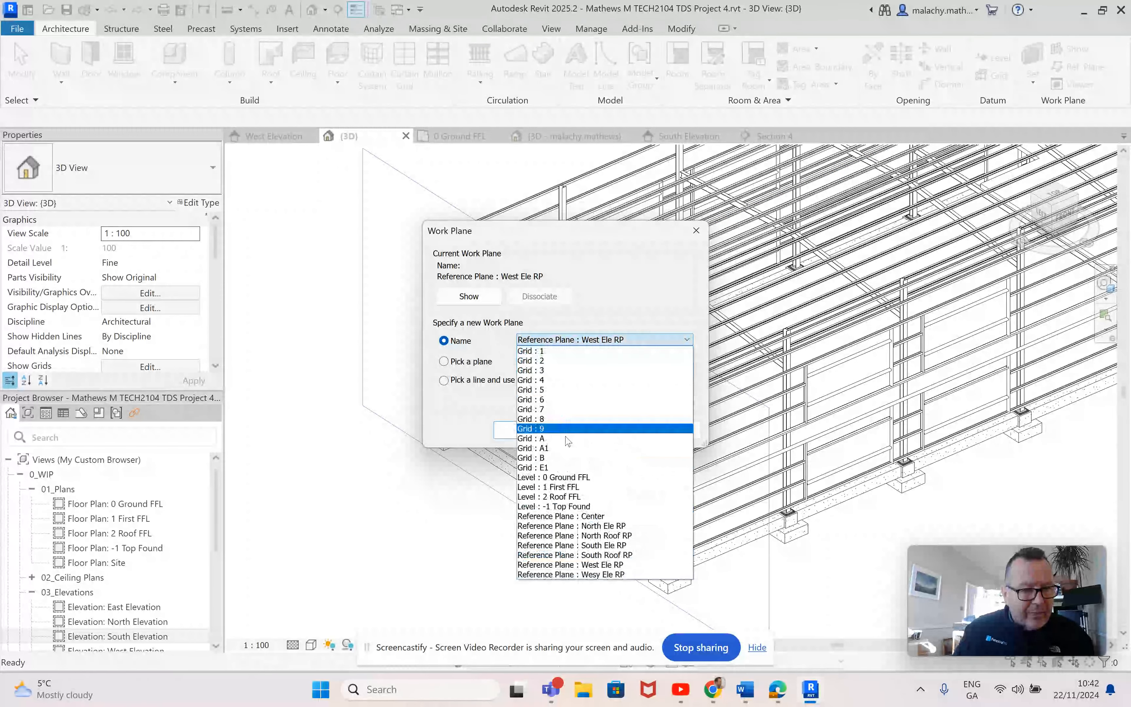
{"action": "left_click", "coordinate": [602, 564]}
{"action": "left_click", "coordinate": [526, 430]}
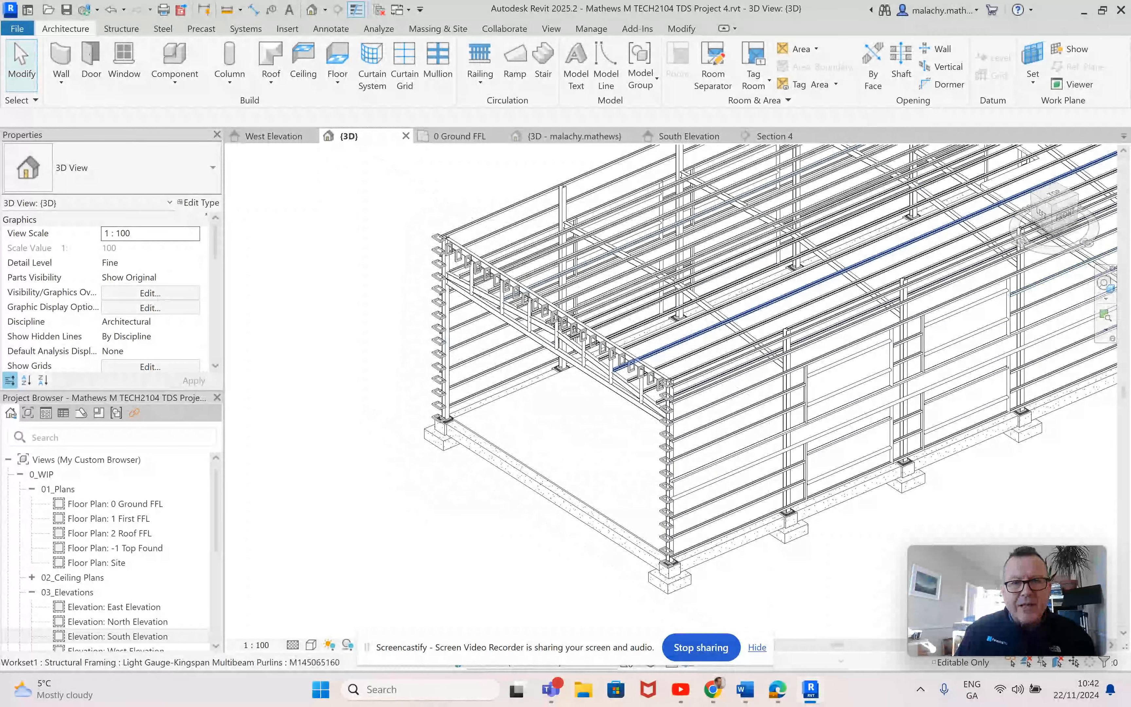
{"action": "left_click", "coordinate": [1075, 50]}
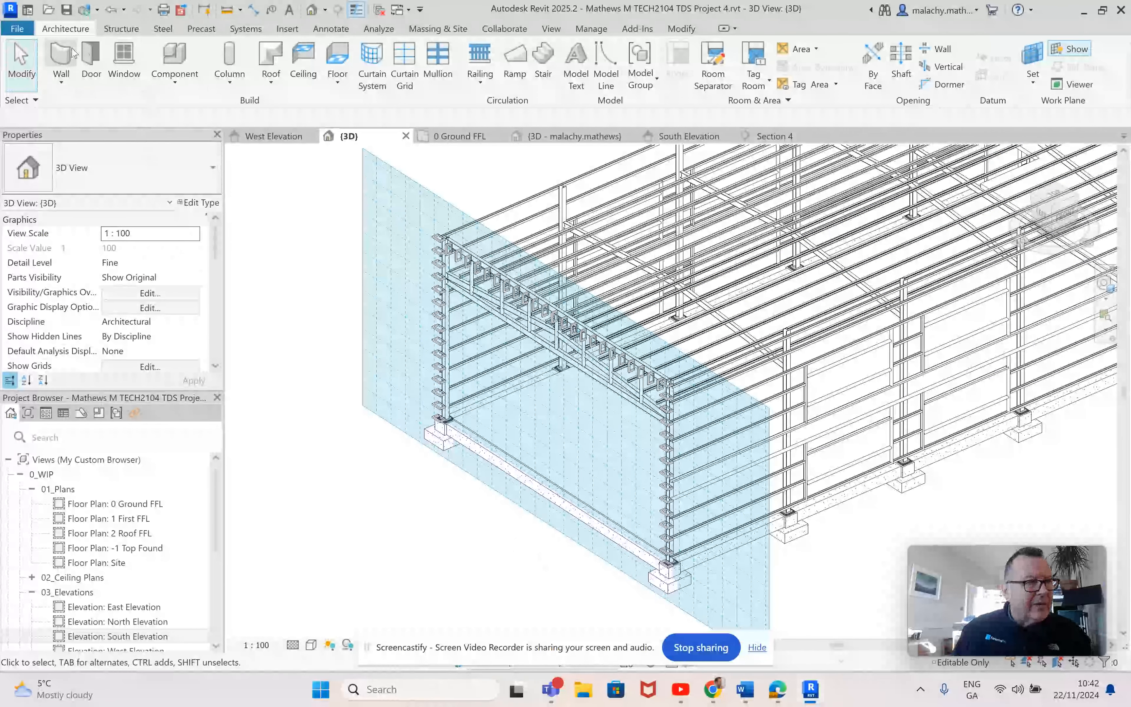
Step: Create an in-place model in the Walls category named Box Out 3
{"action": "left_click", "coordinate": [173, 84]}
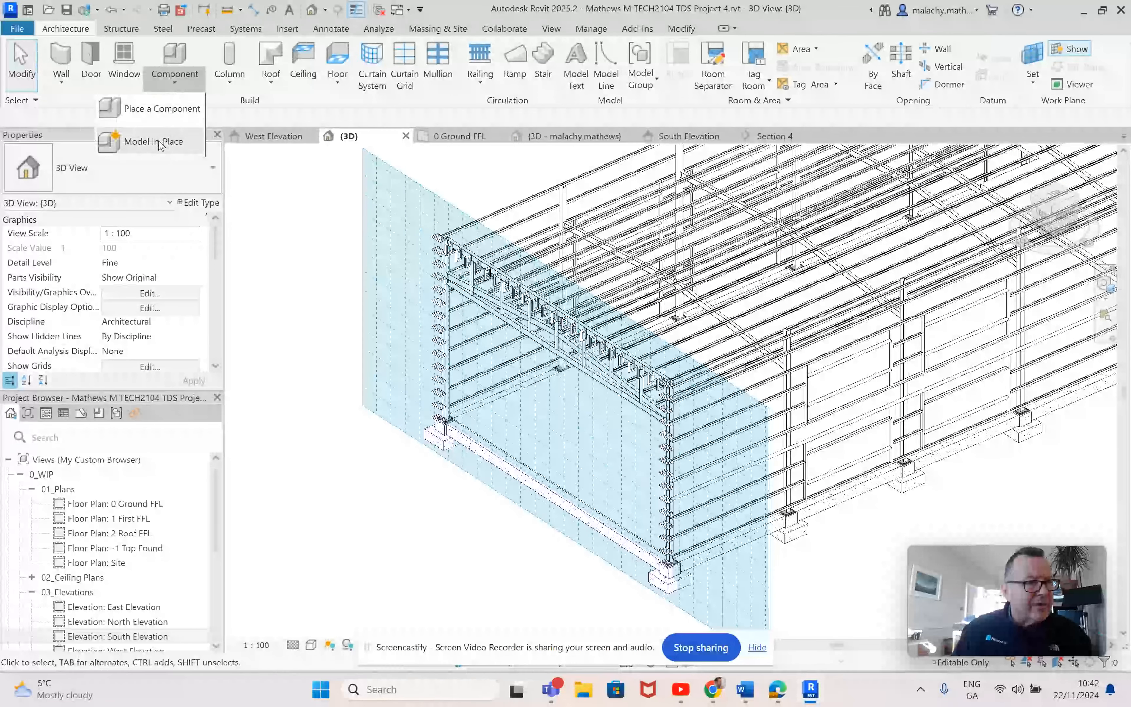
{"action": "left_click", "coordinate": [160, 144]}
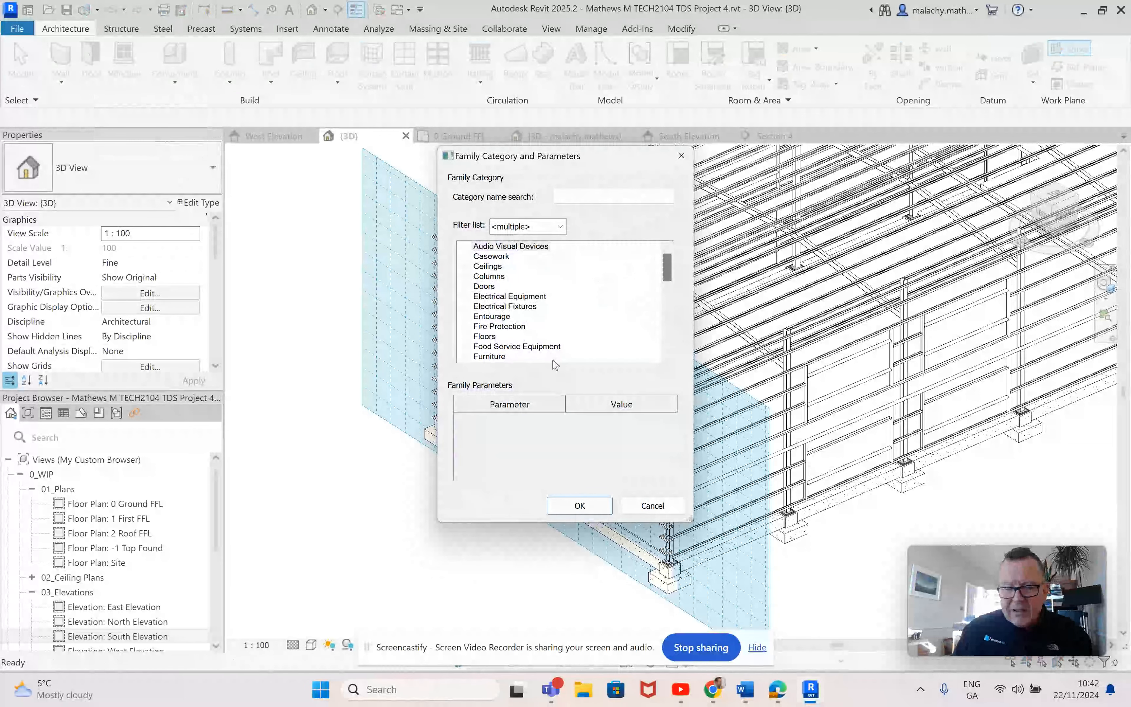
{"action": "scroll", "coordinate": [578, 352], "scroll_direction": "down", "scroll_amount": 9}
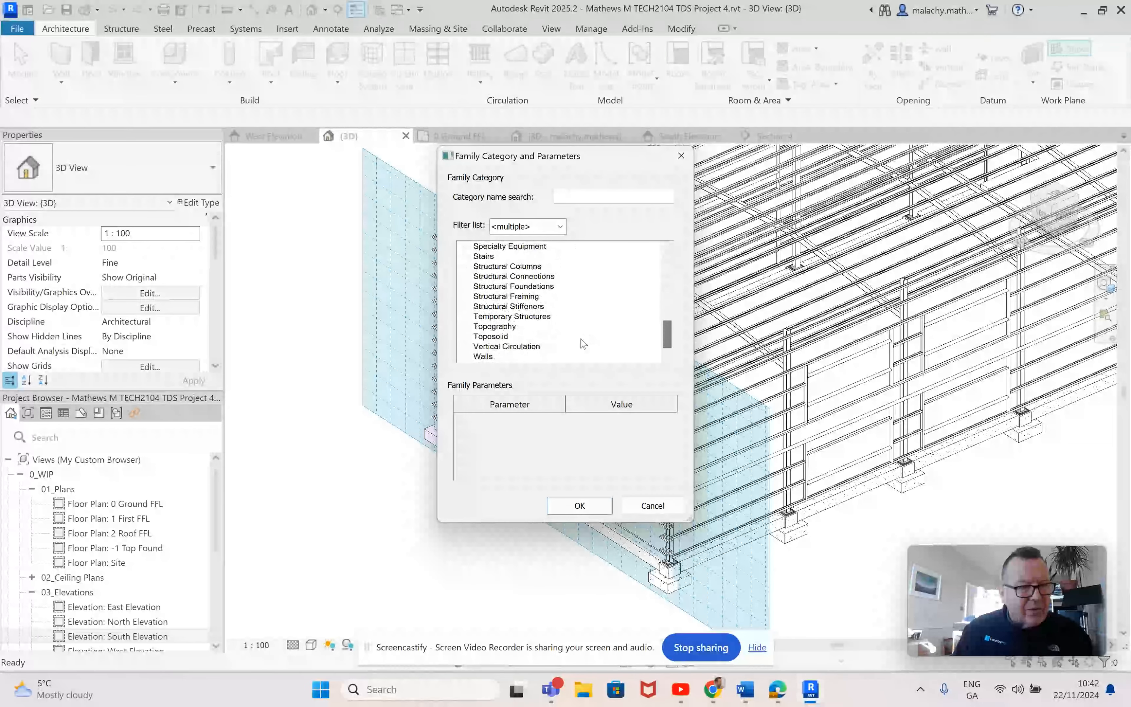
{"action": "double_click", "coordinate": [486, 347]}
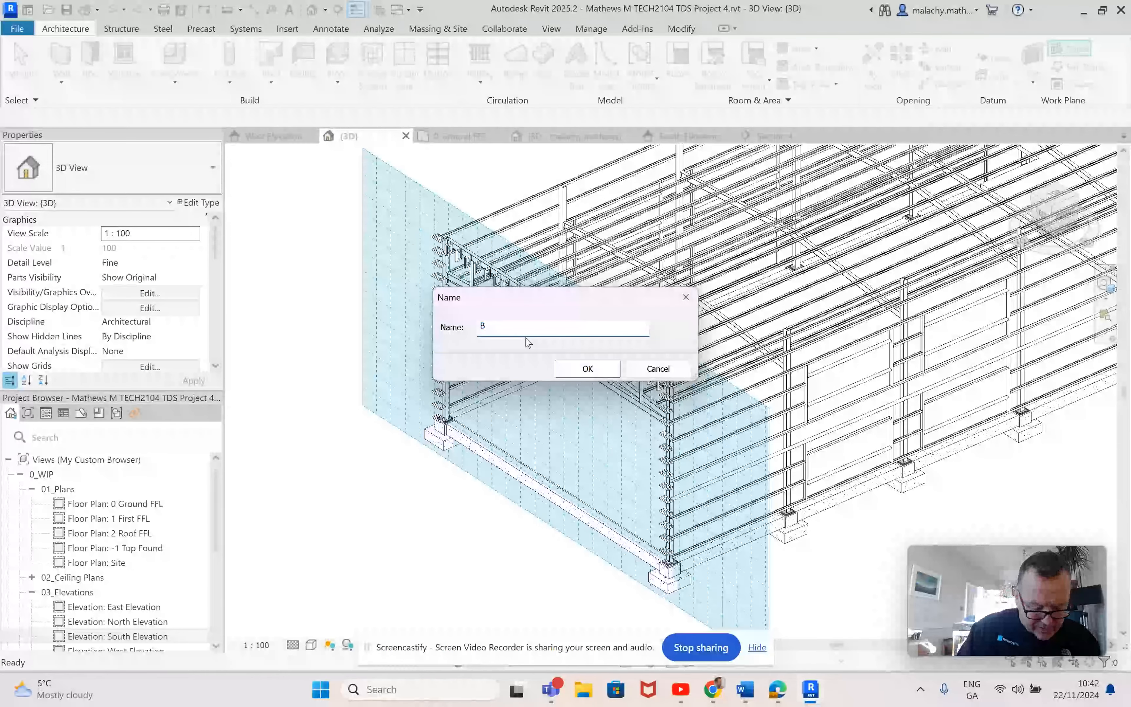
{"action": "type", "text": "Box Out 3"}
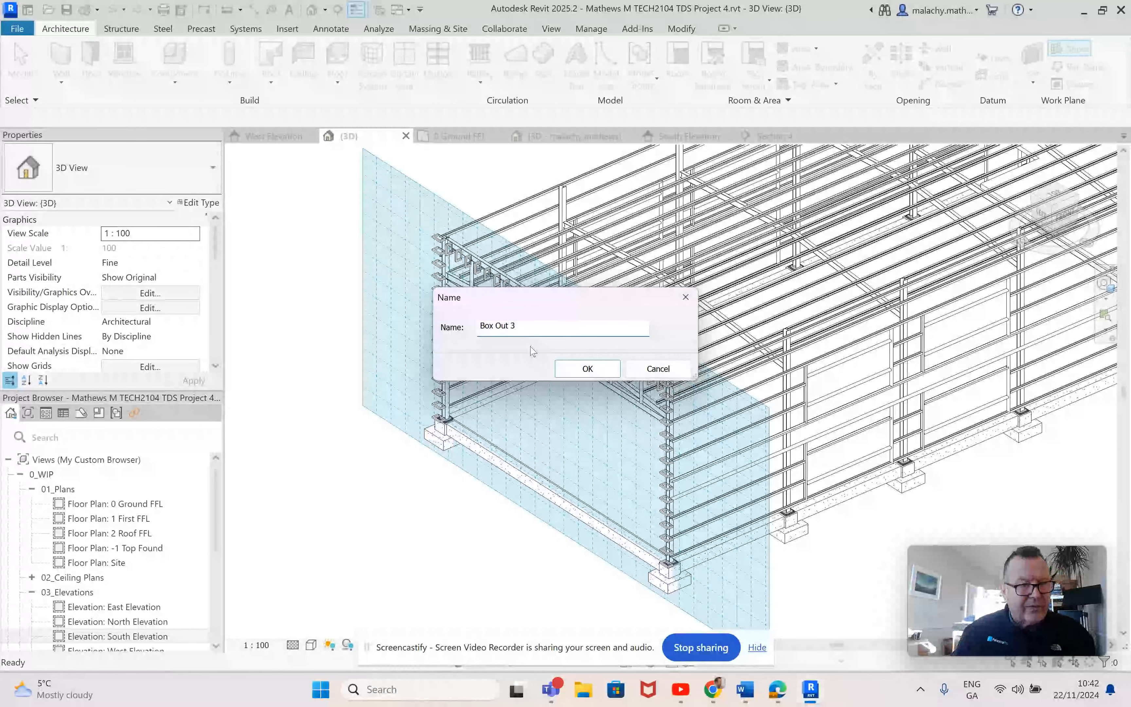
{"action": "left_click", "coordinate": [587, 370]}
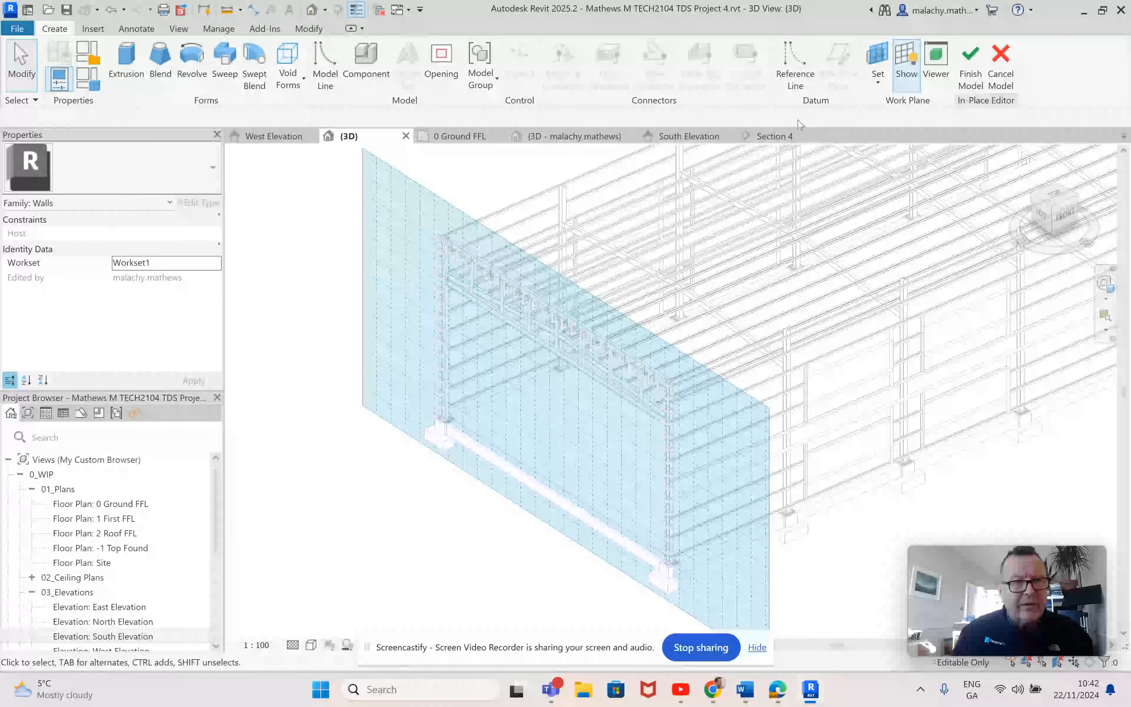
Step: Start a solid sweep and sketch its path vertically up the south-west corner column, from the lowest bracket's outer corner to the uppermost bracket
{"action": "left_click", "coordinate": [228, 77]}
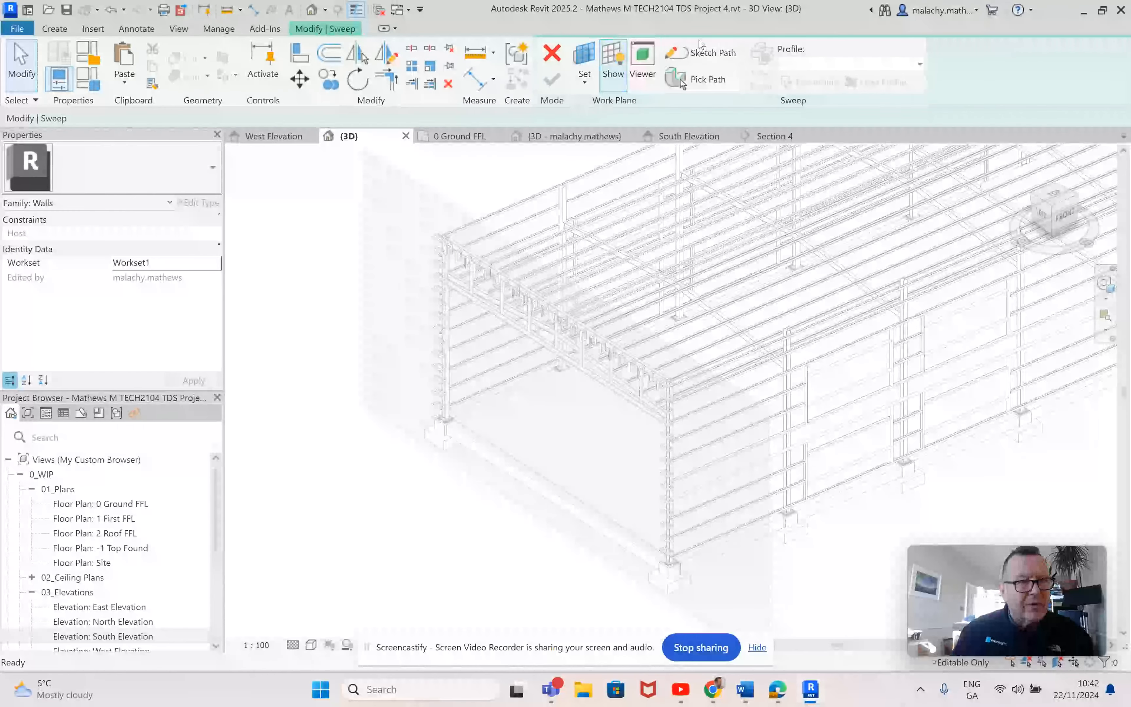
{"action": "left_click", "coordinate": [713, 56]}
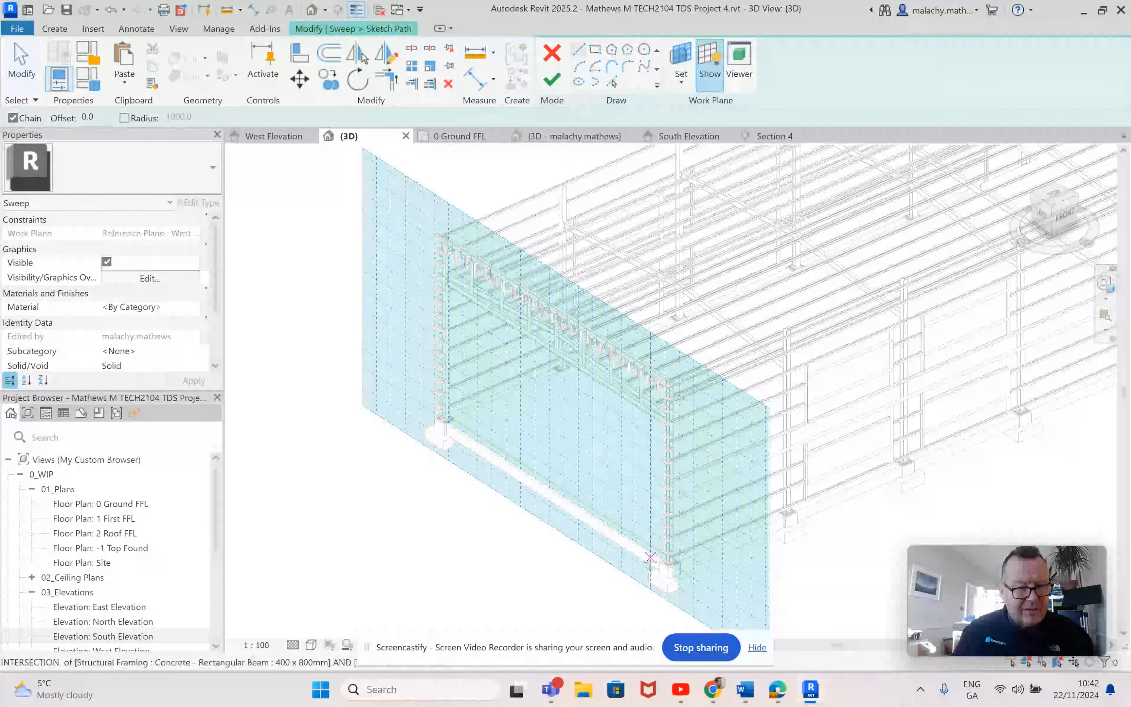
{"action": "scroll", "coordinate": [682, 558], "scroll_direction": "up", "scroll_amount": 5}
{"action": "scroll", "coordinate": [682, 556], "scroll_direction": "up", "scroll_amount": 4}
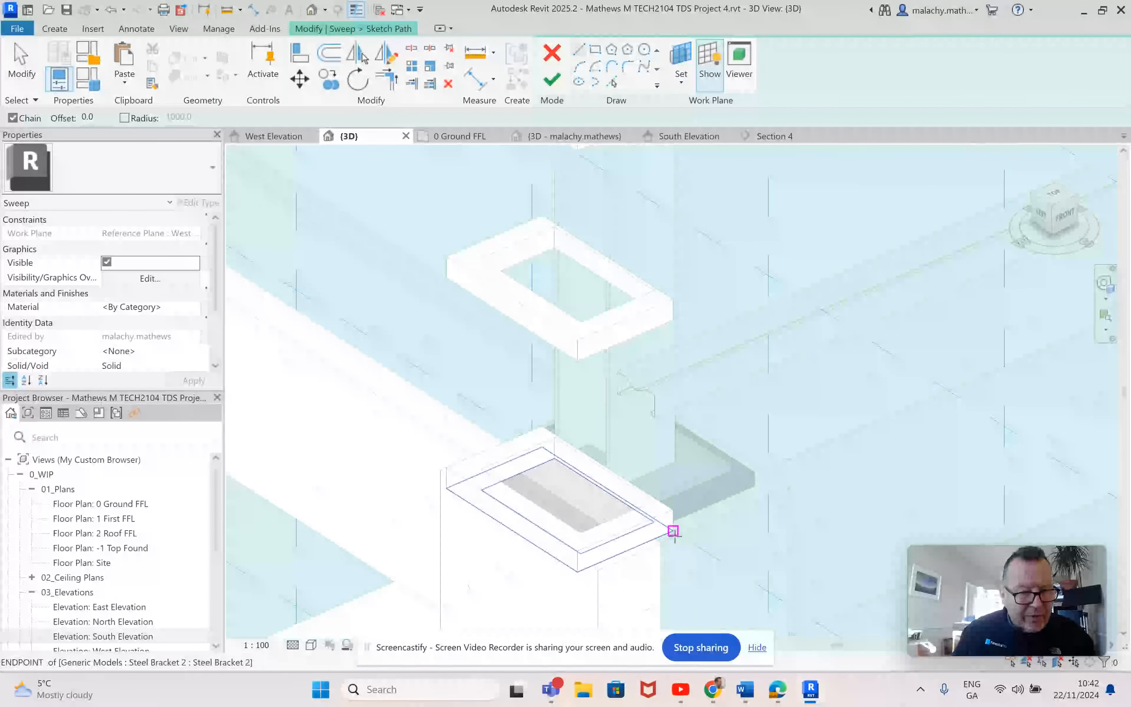
{"action": "left_click", "coordinate": [673, 531]}
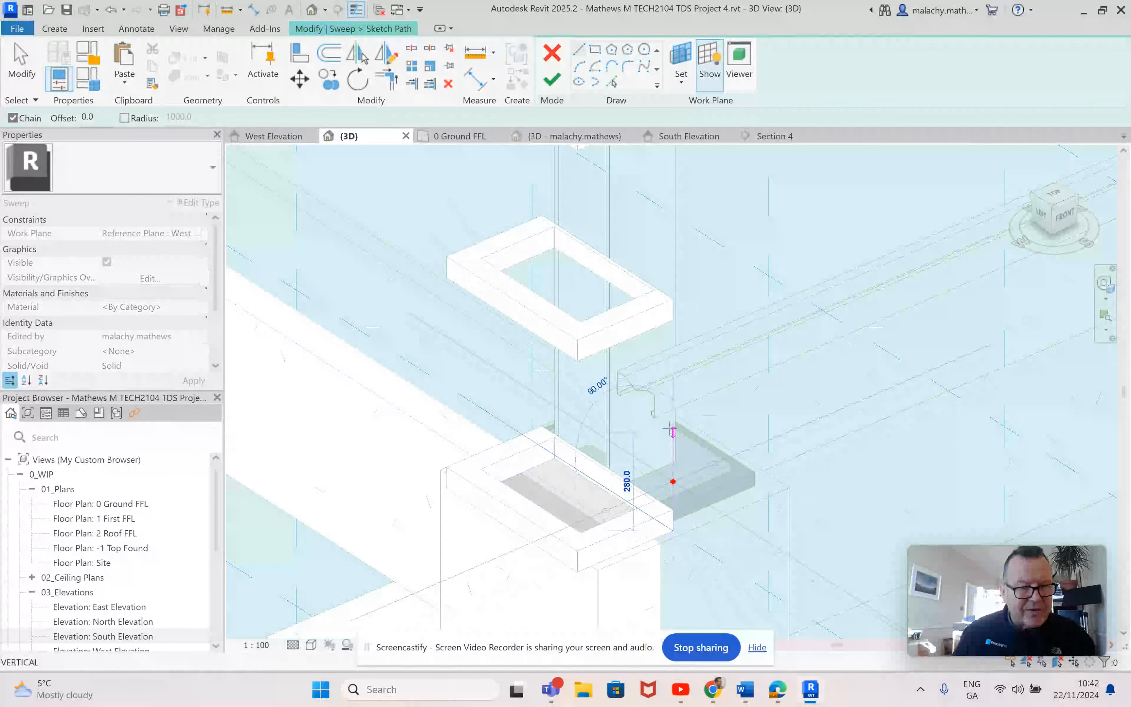
{"action": "scroll", "coordinate": [672, 421], "scroll_direction": "down", "scroll_amount": 5}
{"action": "scroll", "coordinate": [677, 378], "scroll_direction": "down", "scroll_amount": 4}
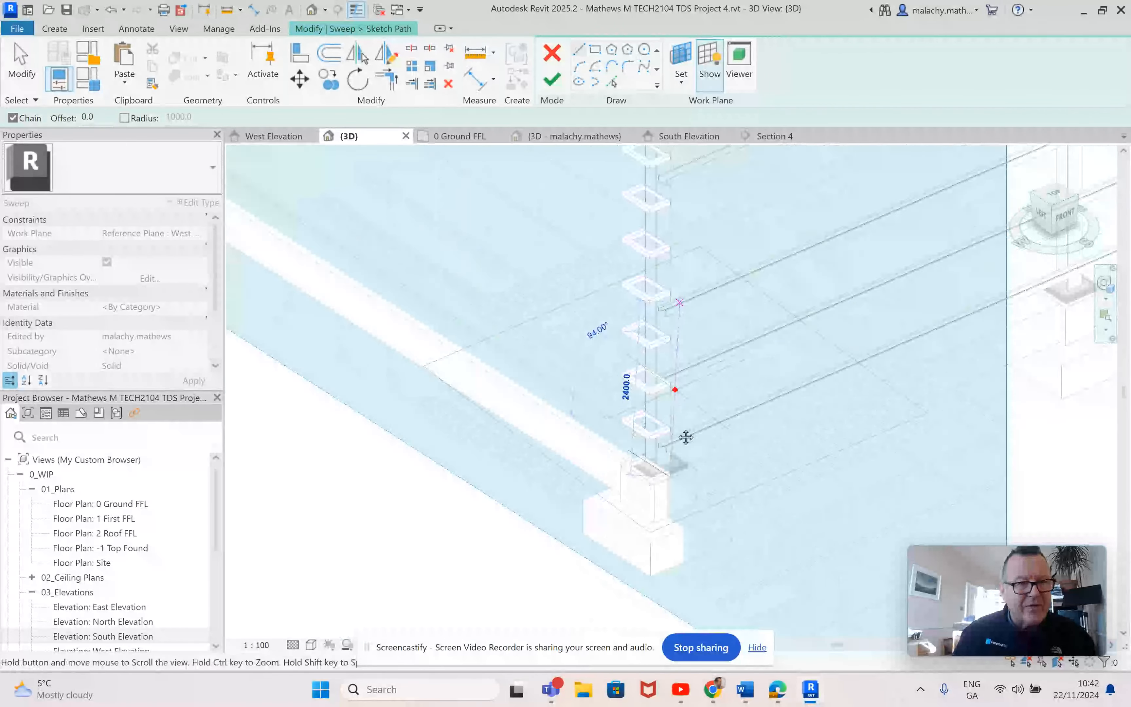
{"action": "middle_click_drag", "start_coordinate": [673, 383], "coordinate": [643, 507]}
{"action": "scroll", "coordinate": [638, 322], "scroll_direction": "up", "scroll_amount": 5}
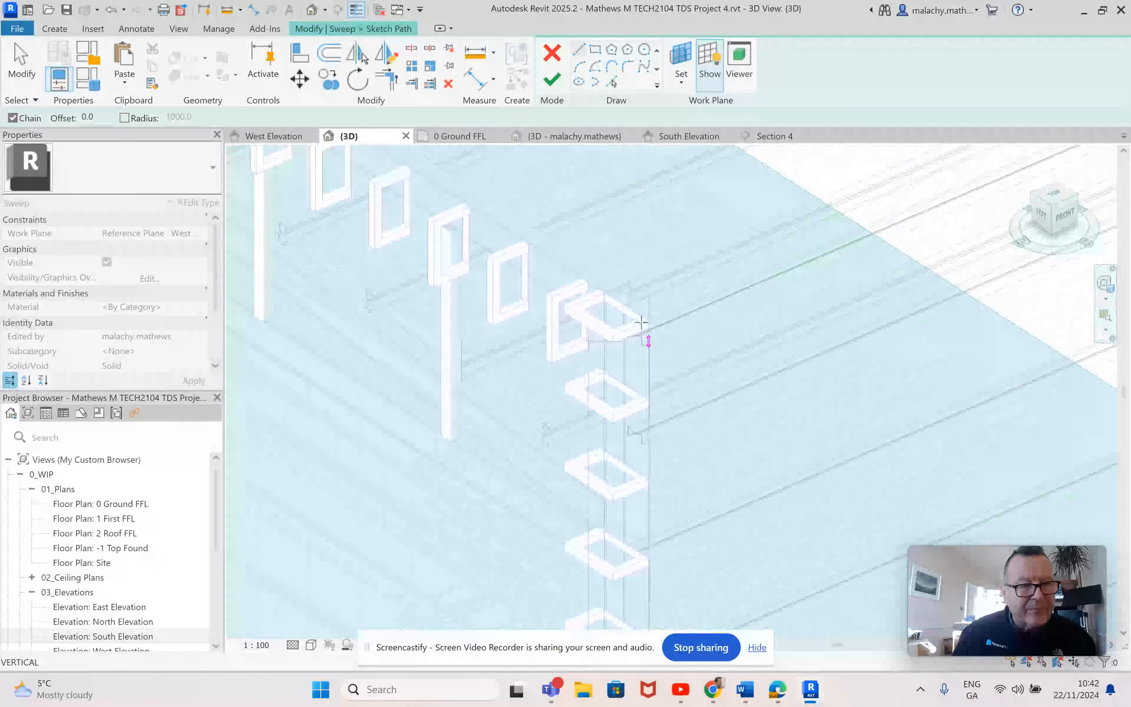
{"action": "scroll", "coordinate": [654, 313], "scroll_direction": "down", "scroll_amount": 4}
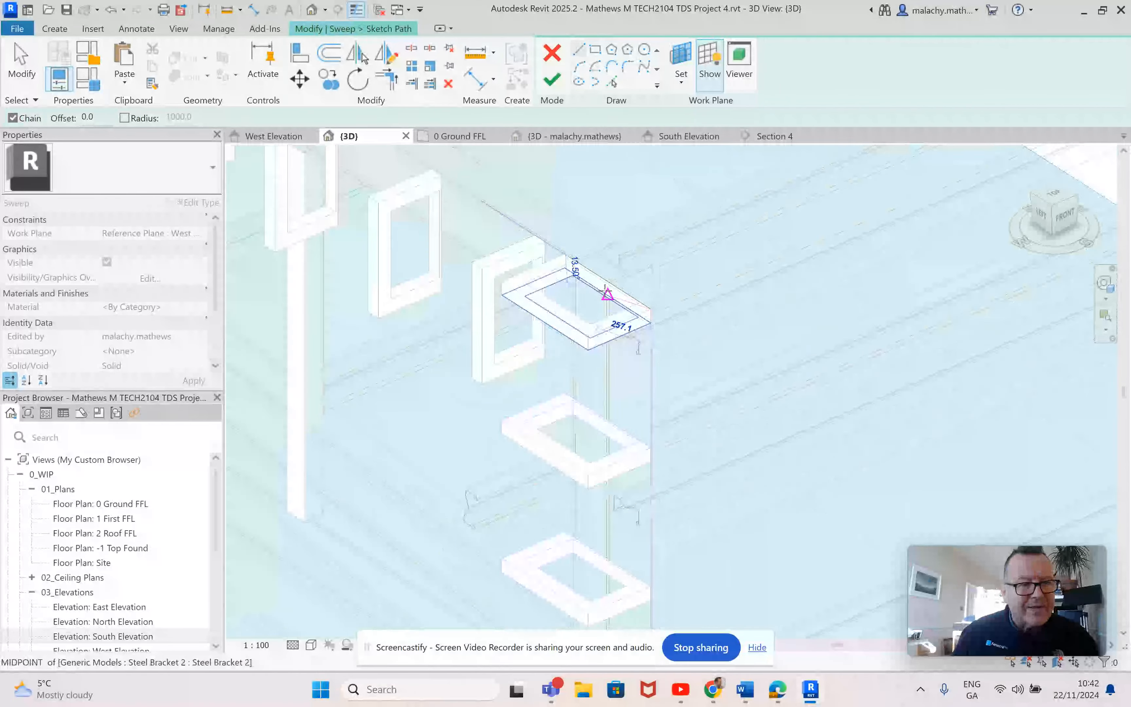
Step: Continue the sweep path horizontally across the top of the west opening to the outer corner of the far column's uppermost bracket
{"action": "mouse_move", "coordinate": [605, 298]}
{"action": "middle_mouse_down"}
{"action": "mouse_move", "coordinate": [705, 414]}
{"action": "mouse_move", "coordinate": [988, 582]}
{"action": "middle_mouse_up"}
{"action": "mouse_move", "coordinate": [555, 319]}
{"action": "middle_mouse_down"}
{"action": "mouse_move", "coordinate": [812, 520]}
{"action": "mouse_move", "coordinate": [964, 615]}
{"action": "mouse_move", "coordinate": [682, 471]}
{"action": "middle_mouse_up"}
{"action": "scroll", "coordinate": [555, 321], "scroll_direction": "up", "scroll_amount": 1}
{"action": "scroll", "coordinate": [638, 408], "scroll_direction": "up", "scroll_amount": 4}
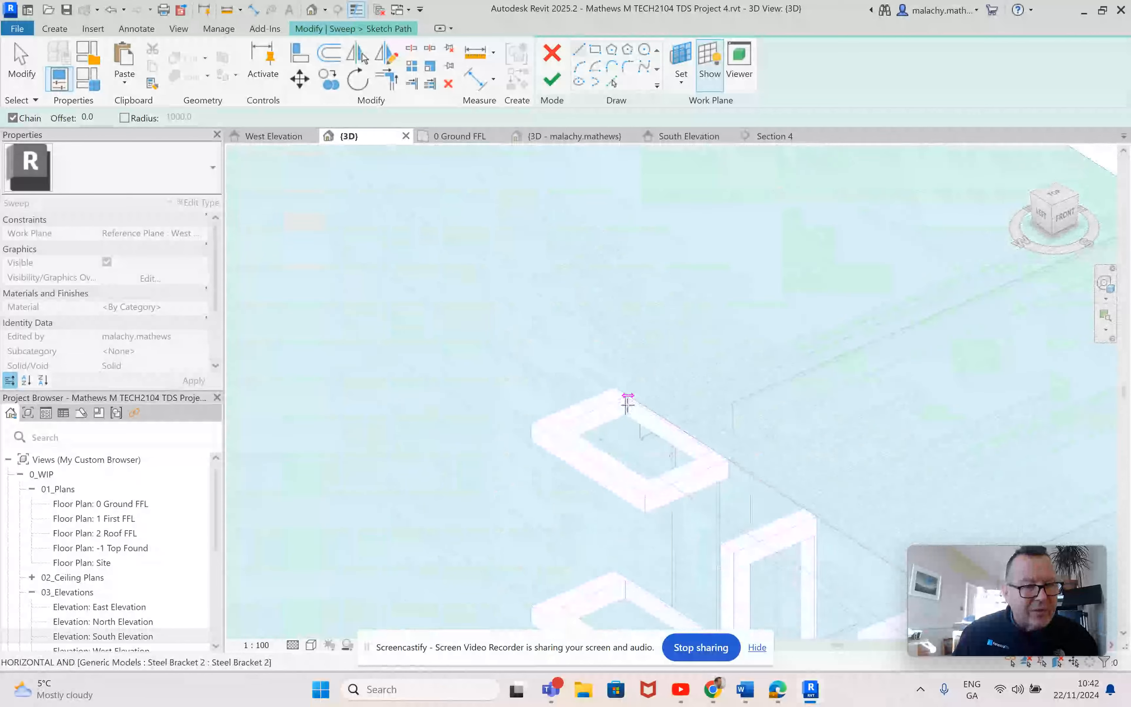
{"action": "left_click", "coordinate": [612, 384]}
Step: Run the sweep path vertically down the far column to its lowest bracket and finish the path sketch
{"action": "scroll", "coordinate": [611, 446], "scroll_direction": "down", "scroll_amount": 5}
{"action": "middle_click_drag", "start_coordinate": [613, 505], "coordinate": [579, 261]}
{"action": "middle_click_drag", "start_coordinate": [578, 518], "coordinate": [547, 207]}
{"action": "middle_click_drag", "start_coordinate": [543, 481], "coordinate": [590, 154]}
{"action": "scroll", "coordinate": [606, 485], "scroll_direction": "up", "scroll_amount": 4}
{"action": "scroll", "coordinate": [591, 461], "scroll_direction": "up", "scroll_amount": 2}
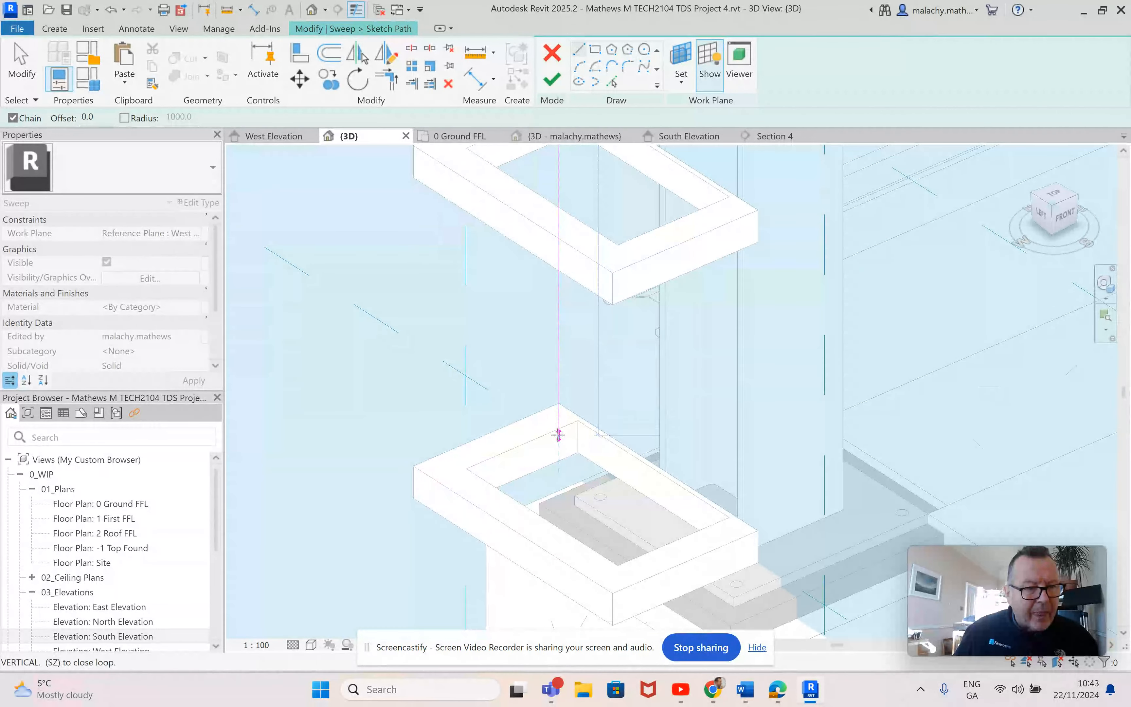
{"action": "scroll", "coordinate": [559, 430], "scroll_direction": "up", "scroll_amount": 3}
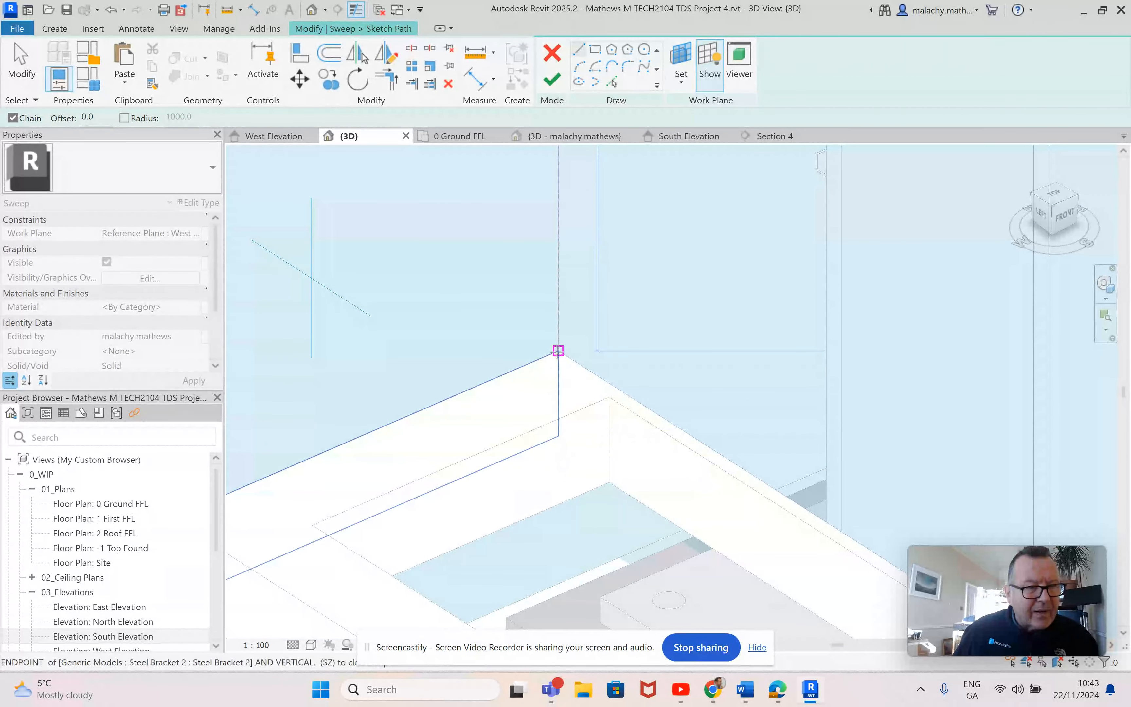
{"action": "left_click", "coordinate": [559, 442]}
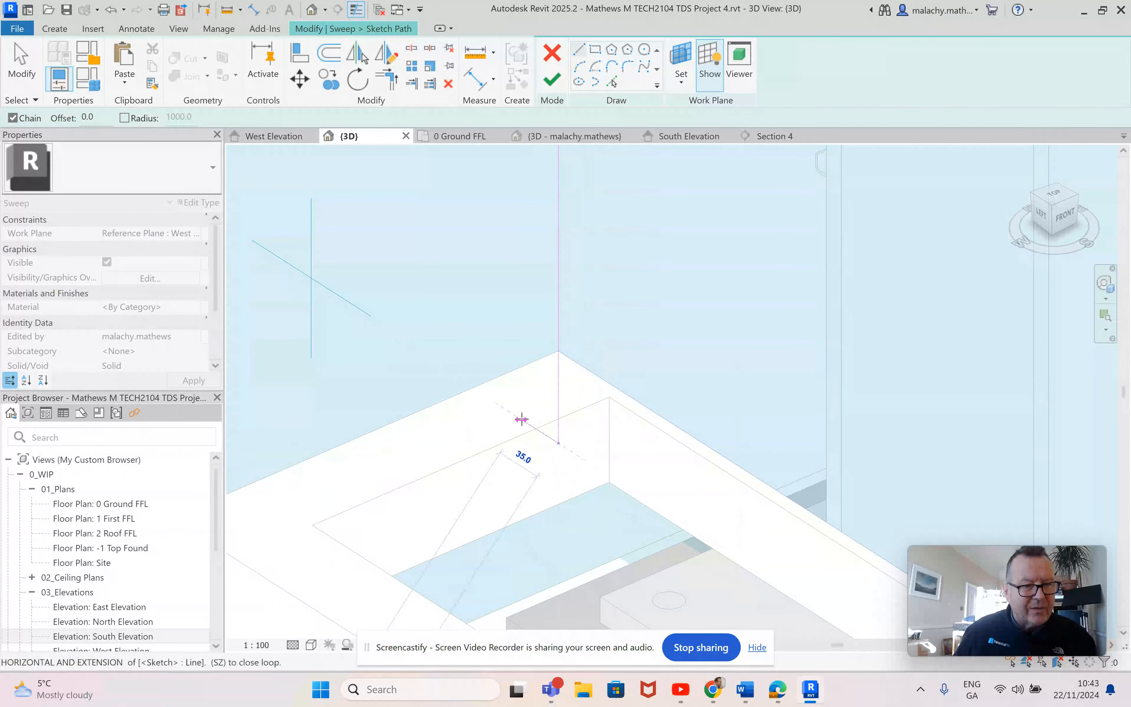
{"action": "key", "text": "Escape"}
{"action": "scroll", "coordinate": [528, 403], "scroll_direction": "down", "scroll_amount": 5}
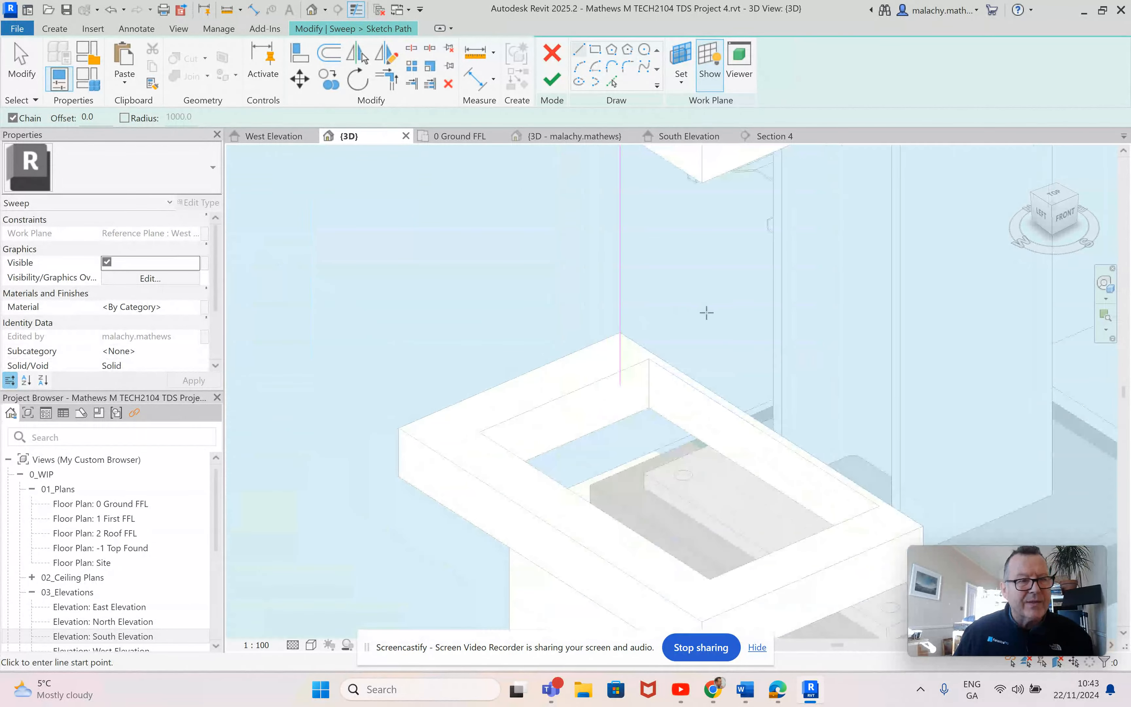
{"action": "left_click", "coordinate": [552, 81]}
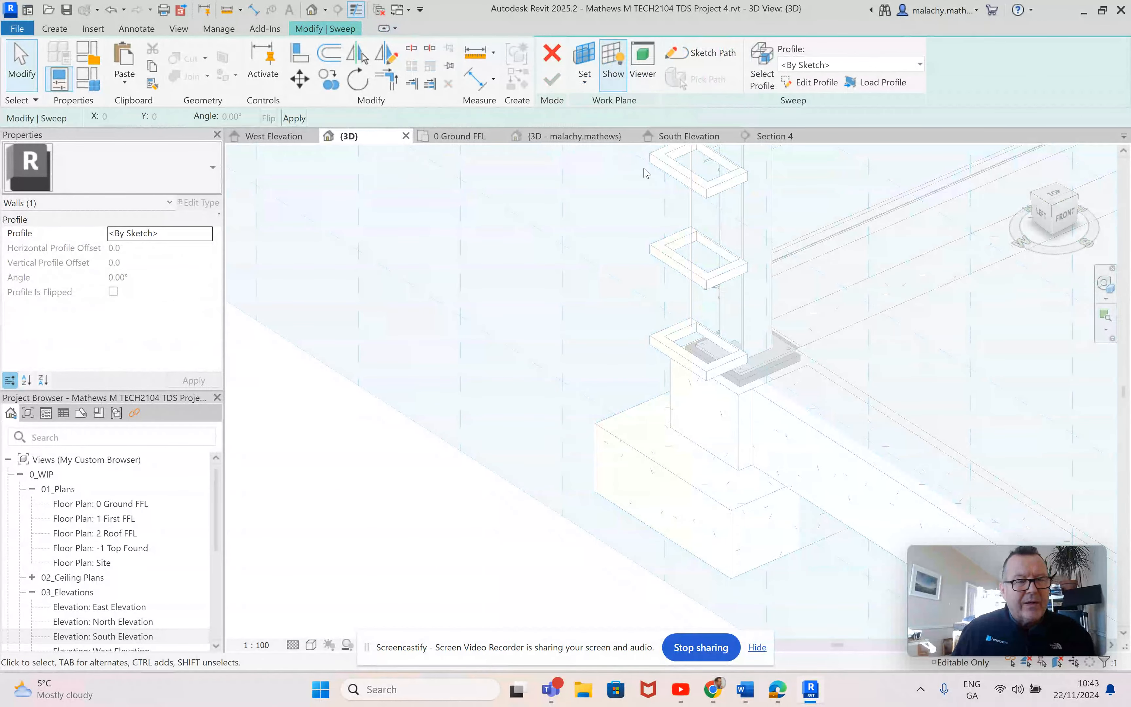
Step: Open the sweep profile for sketching in top view and draw a 300 mm line from the path point along the bracket's south edge
{"action": "left_click", "coordinate": [816, 83]}
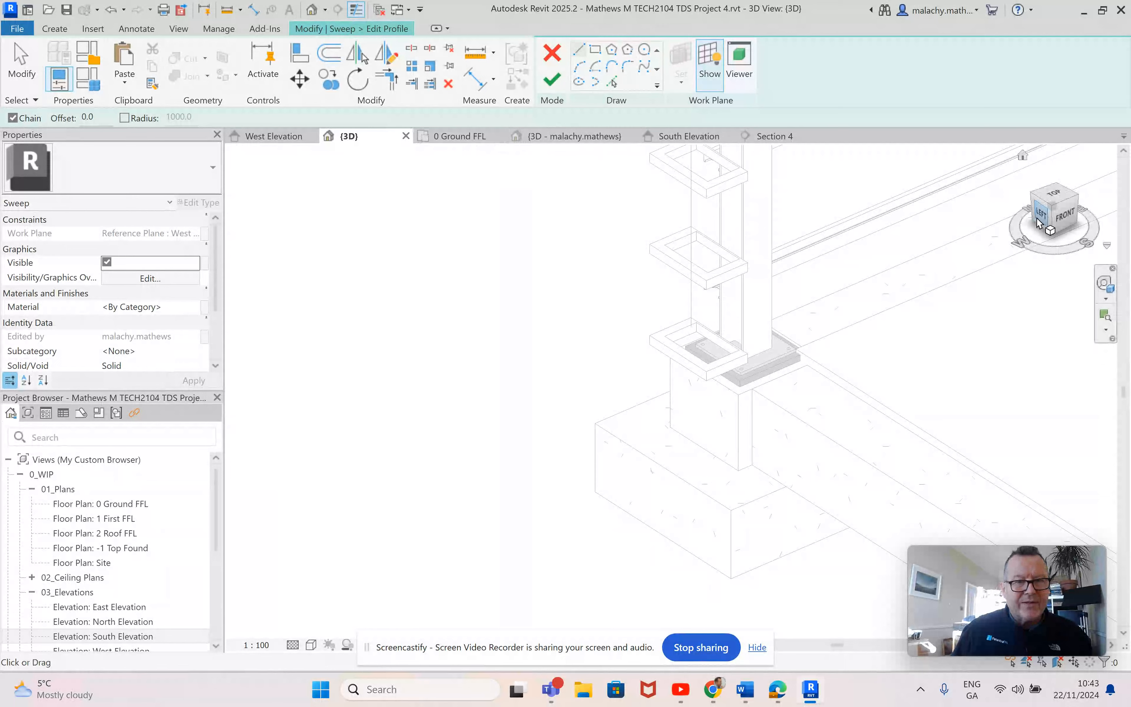
{"action": "left_click", "coordinate": [1061, 192]}
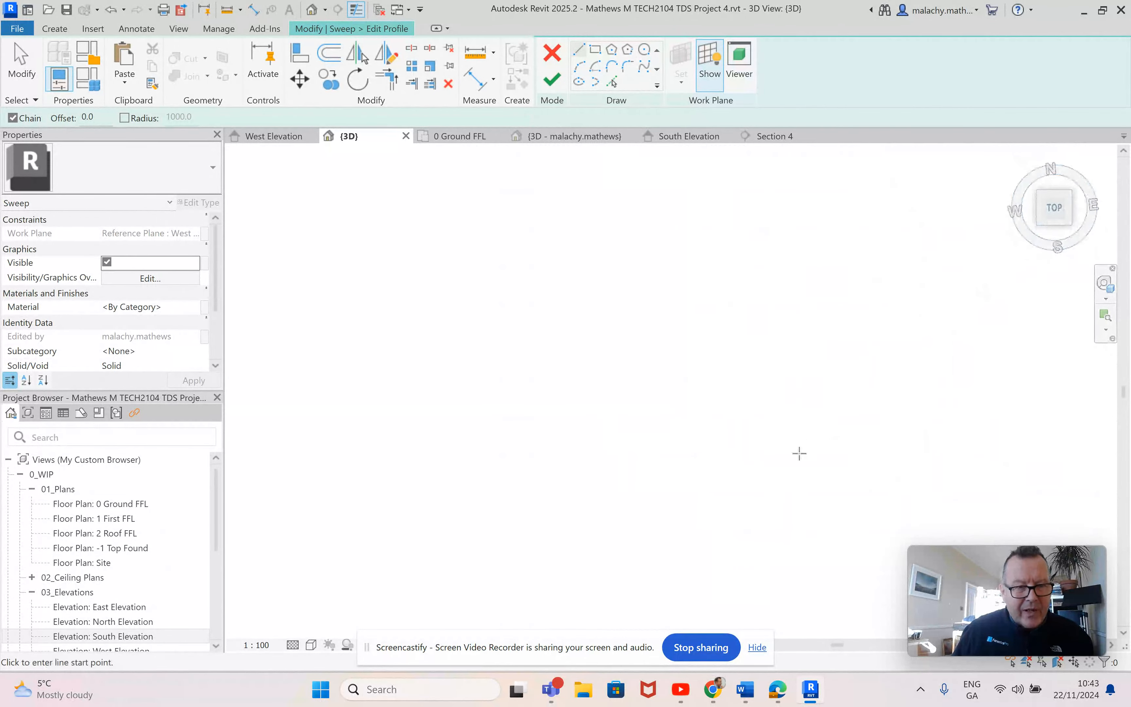
{"action": "scroll", "coordinate": [456, 442], "scroll_direction": "up", "scroll_amount": 6}
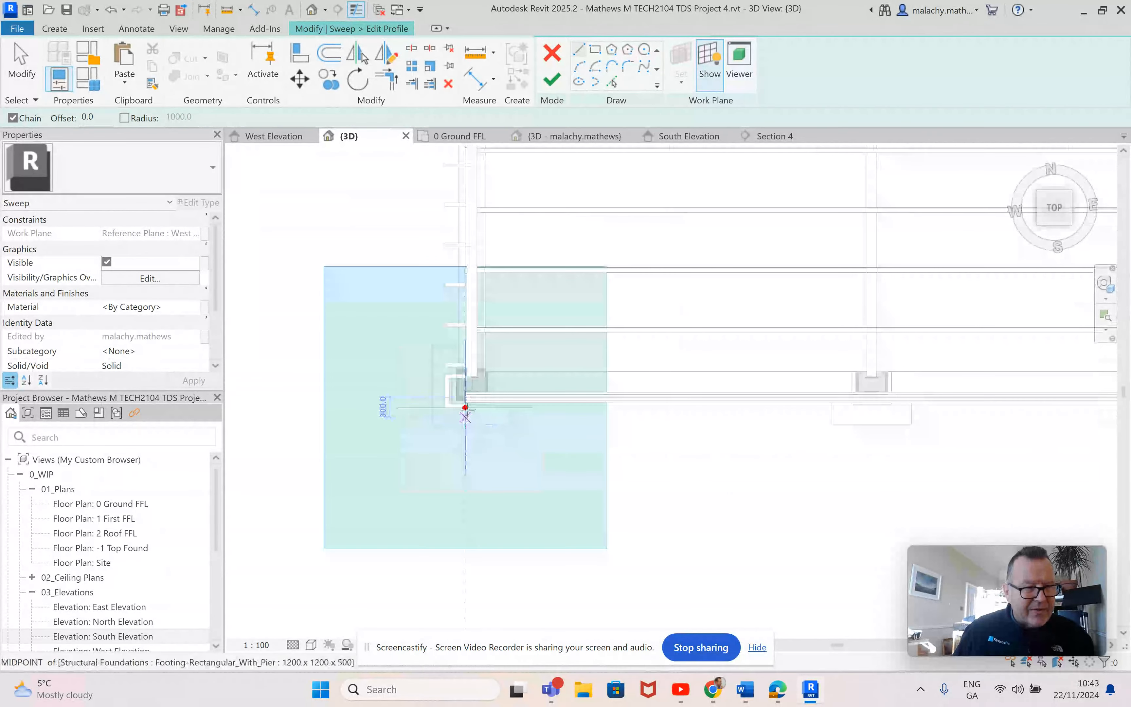
{"action": "scroll", "coordinate": [472, 407], "scroll_direction": "up", "scroll_amount": 5}
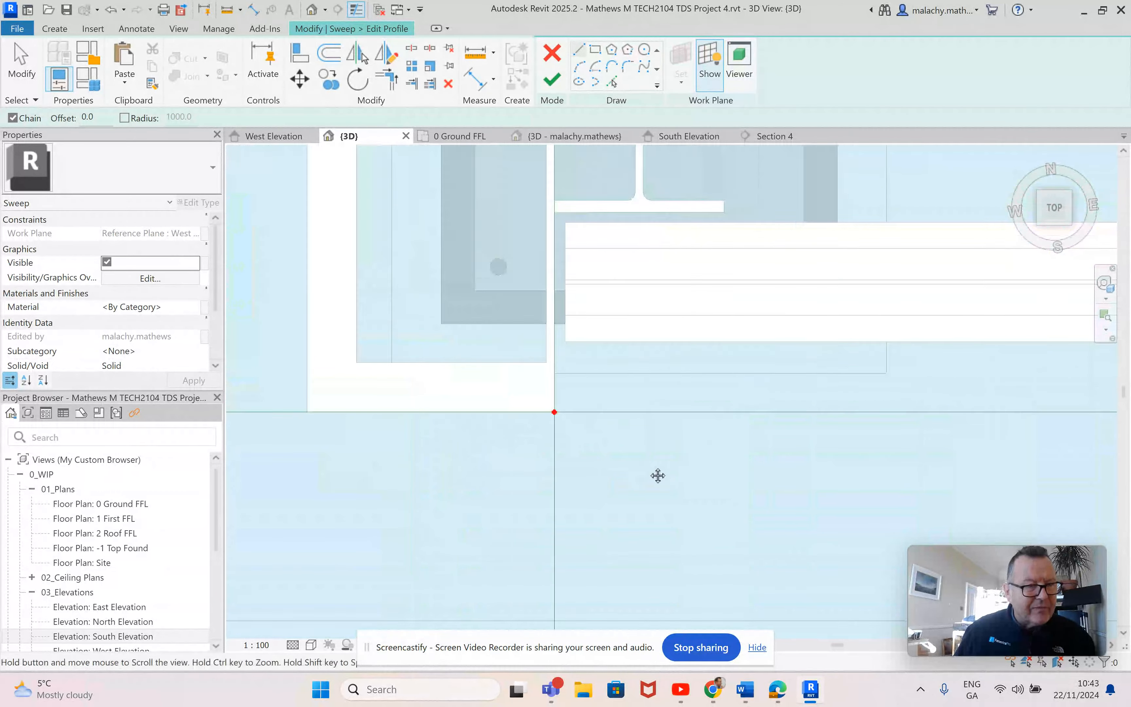
{"action": "left_click", "coordinate": [604, 425]}
{"action": "left_click", "coordinate": [321, 423]}
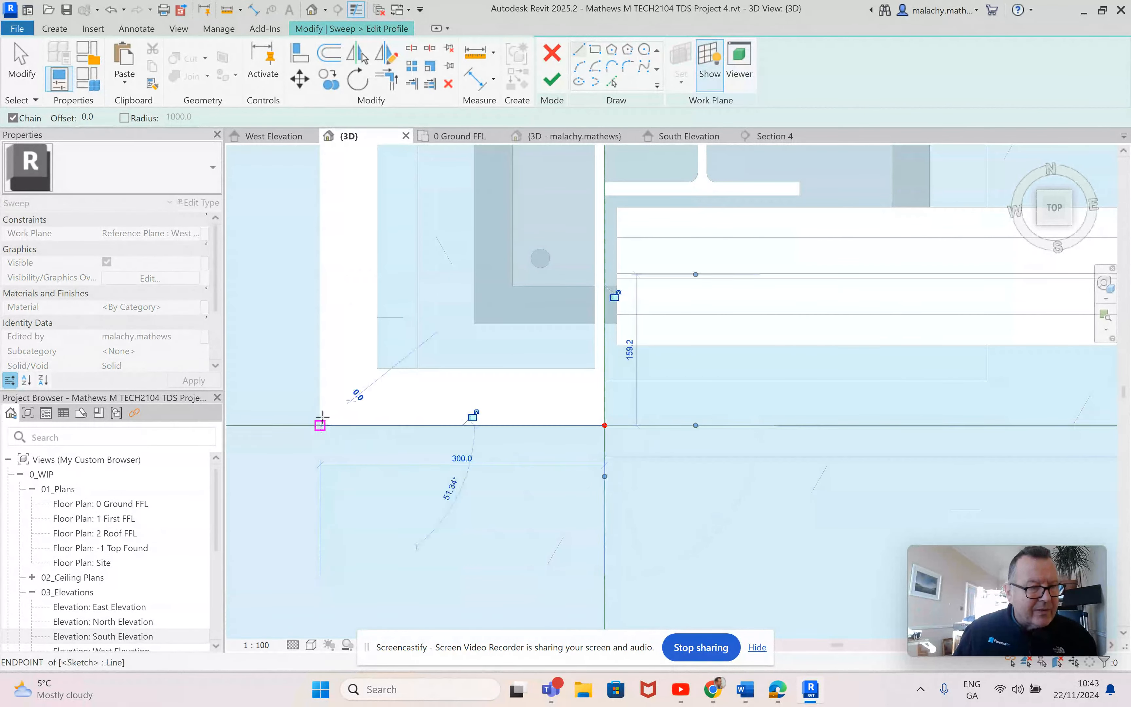
Step: Trace the profile around the bracket's outer edges to the column flange, ending with a parallel return line about 70 mm long
{"action": "scroll", "coordinate": [348, 416], "scroll_direction": "down", "scroll_amount": 5}
{"action": "left_click", "coordinate": [326, 367]}
{"action": "scroll", "coordinate": [426, 391], "scroll_direction": "up", "scroll_amount": 3}
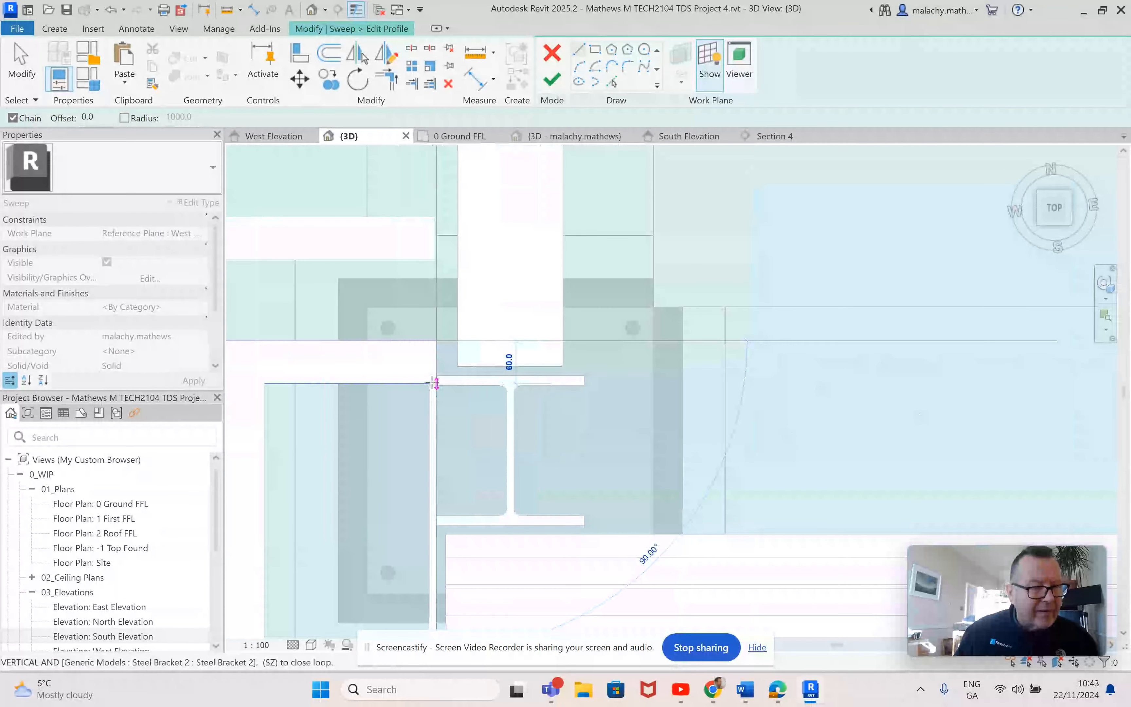
{"action": "left_click", "coordinate": [439, 370]}
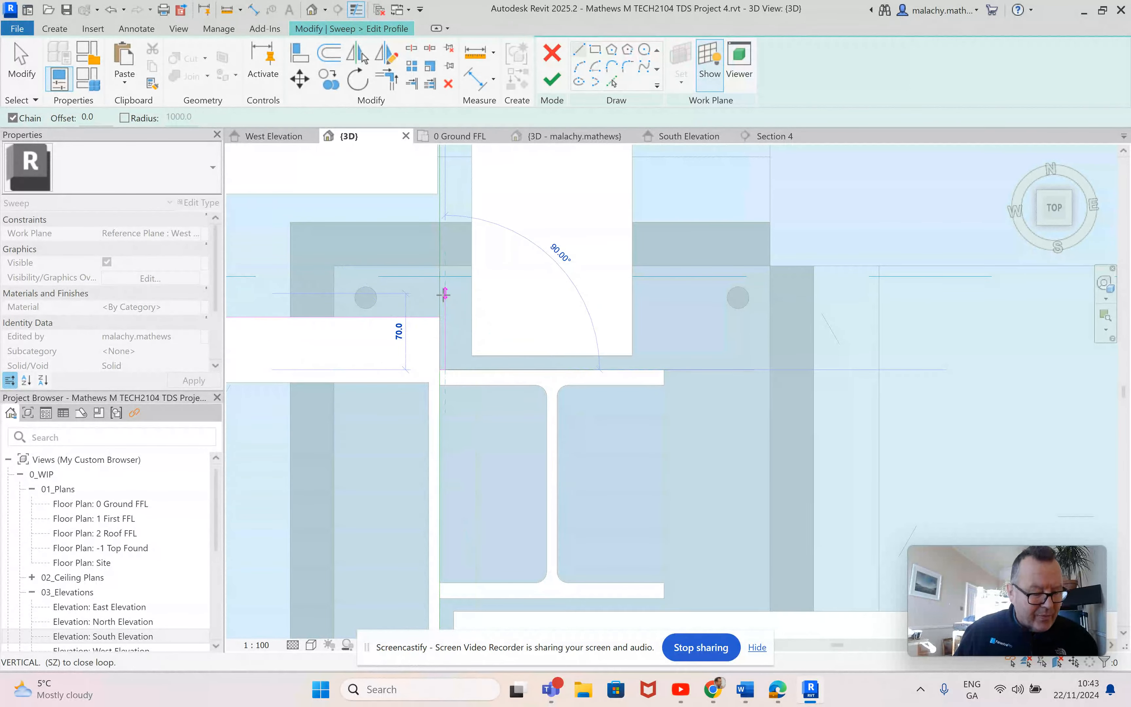
{"action": "key", "text": "Escape"}
Step: Offset copies of the profile's north, west and south lines outward by 5 mm
{"action": "left_click", "coordinate": [329, 57]}
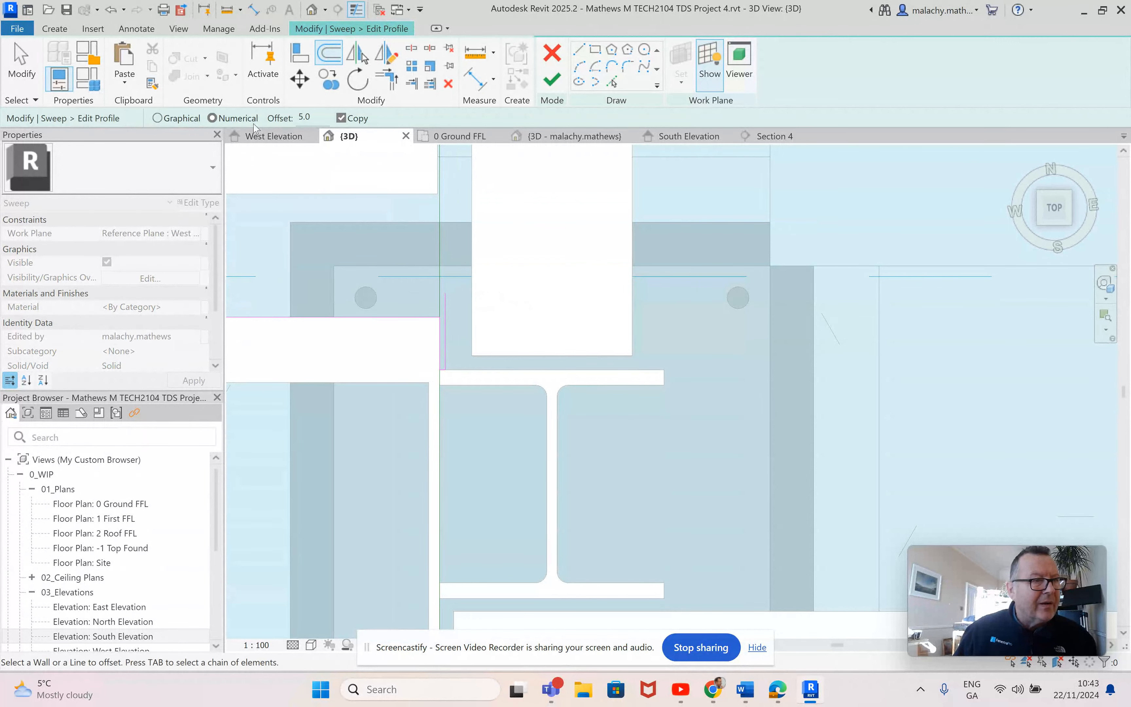
{"action": "left_click", "coordinate": [321, 316]}
{"action": "middle_click_drag", "start_coordinate": [374, 366], "coordinate": [490, 416]}
{"action": "left_click", "coordinate": [394, 405]}
{"action": "middle_click_drag", "start_coordinate": [539, 454], "coordinate": [547, 202]}
{"action": "middle_click_drag", "start_coordinate": [533, 519], "coordinate": [507, 295]}
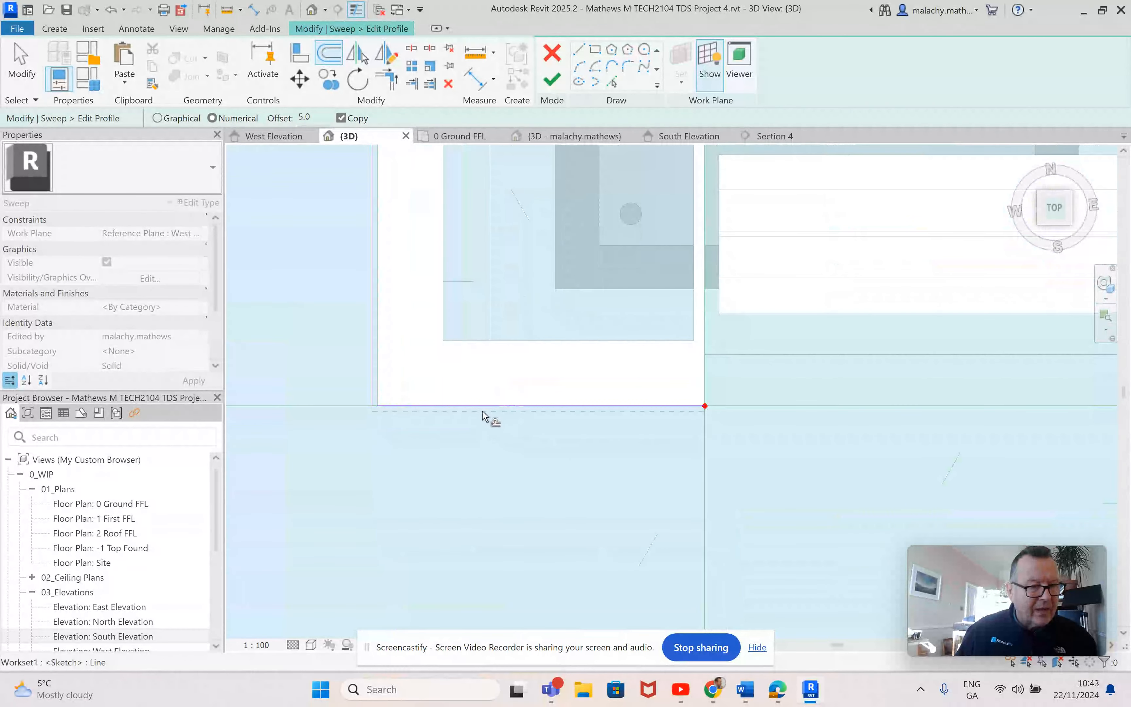
{"action": "left_click", "coordinate": [492, 417]}
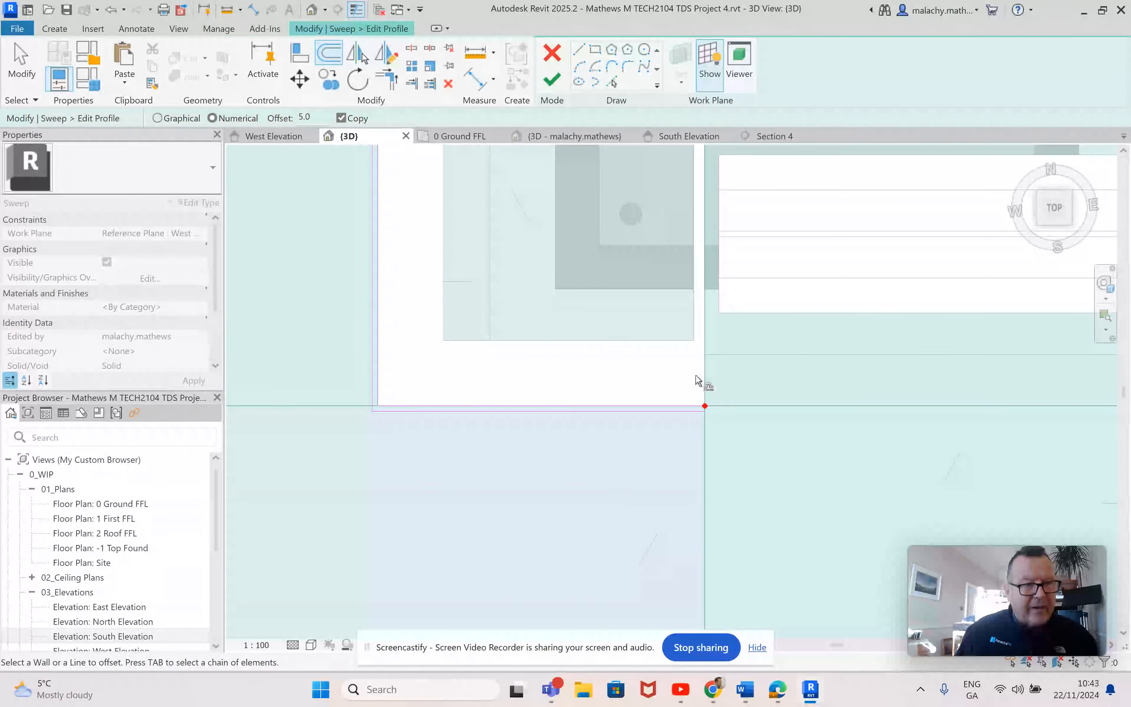
Step: Sketch the profile's south return from the path point: about 85 mm north along the reference plane, a short step east, and about 60 mm back south
{"action": "left_click", "coordinate": [579, 50]}
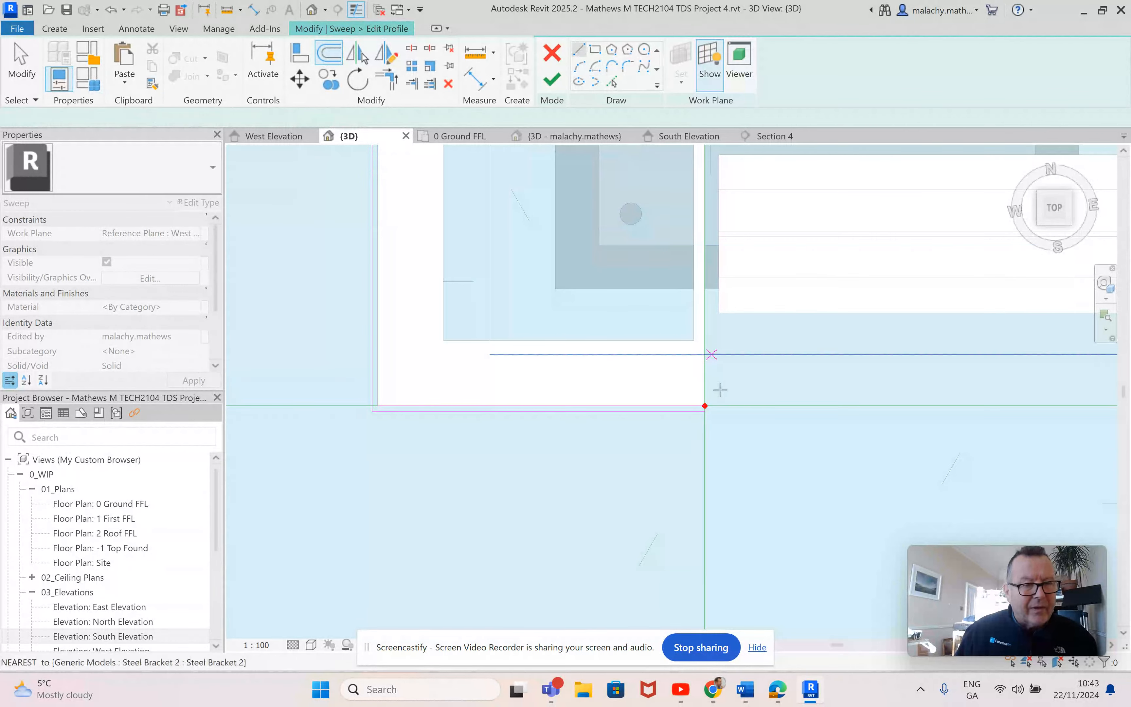
{"action": "left_click", "coordinate": [705, 405]}
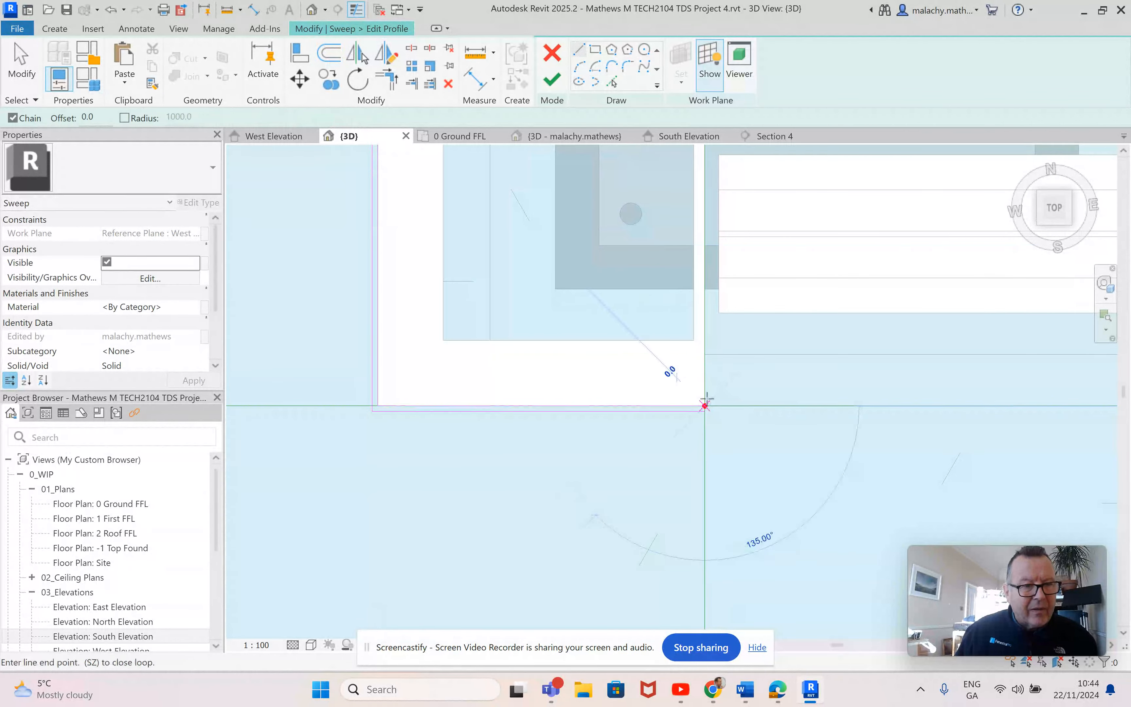
{"action": "left_click", "coordinate": [705, 313]}
{"action": "left_click", "coordinate": [710, 312]}
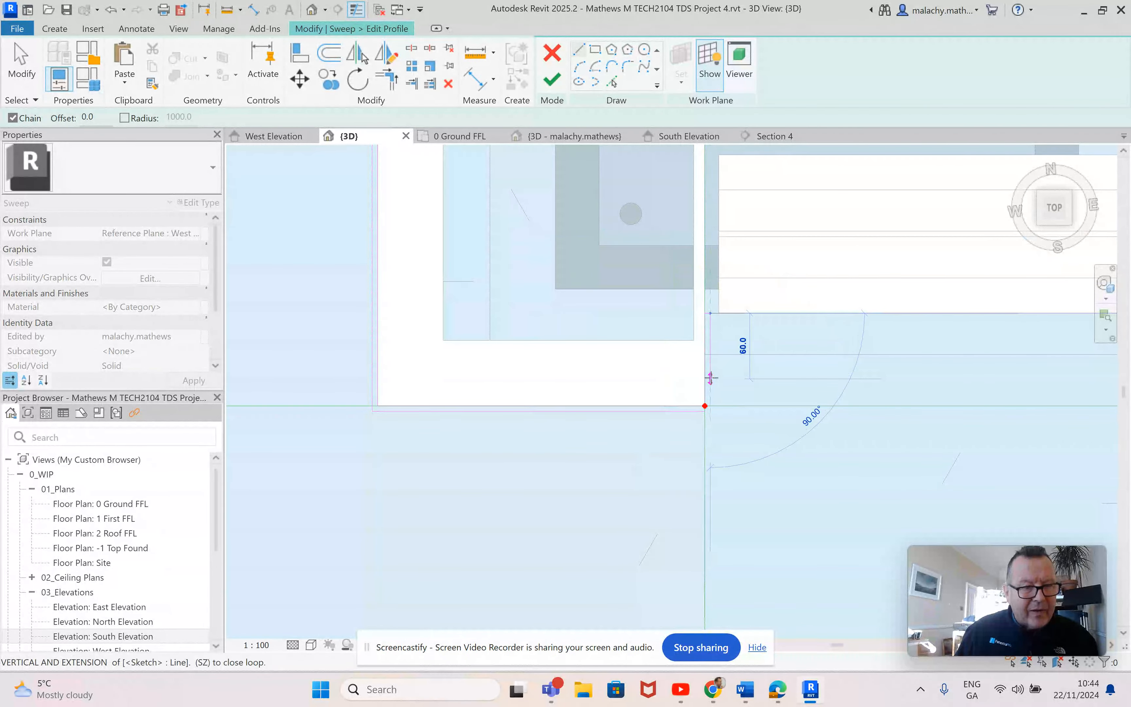
{"action": "left_click", "coordinate": [710, 379]}
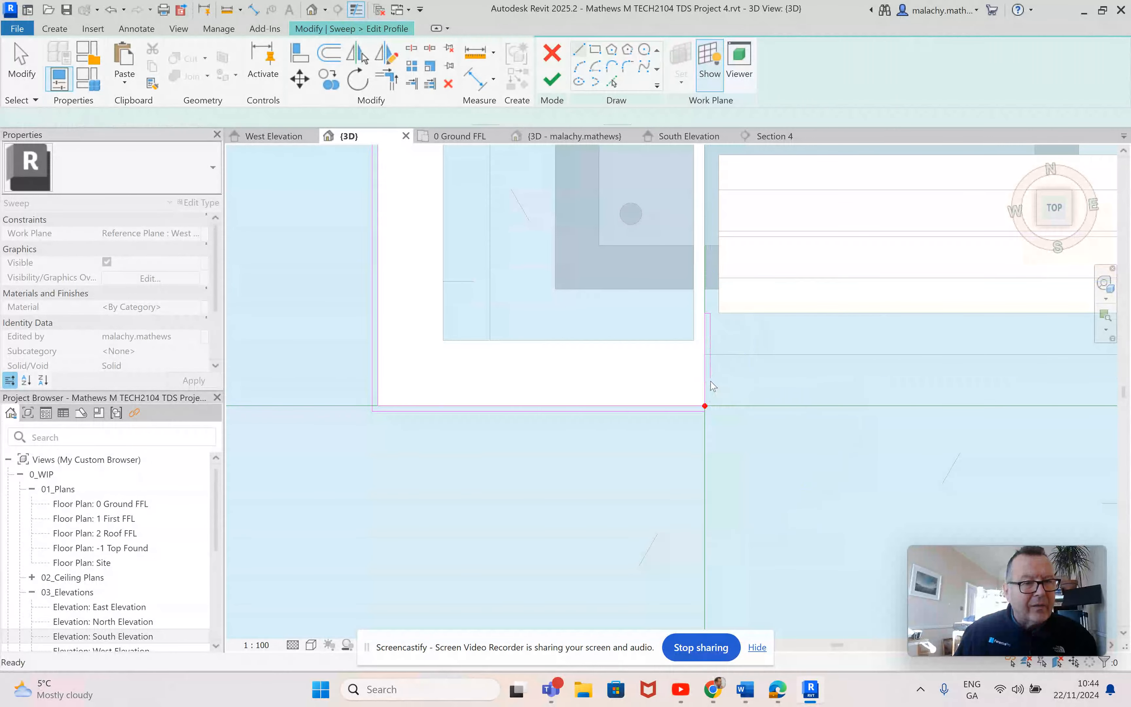
Step: Trim and extend the offset lines to meet the return lines, closing the profile's corners at both ends
{"action": "left_click", "coordinate": [386, 80]}
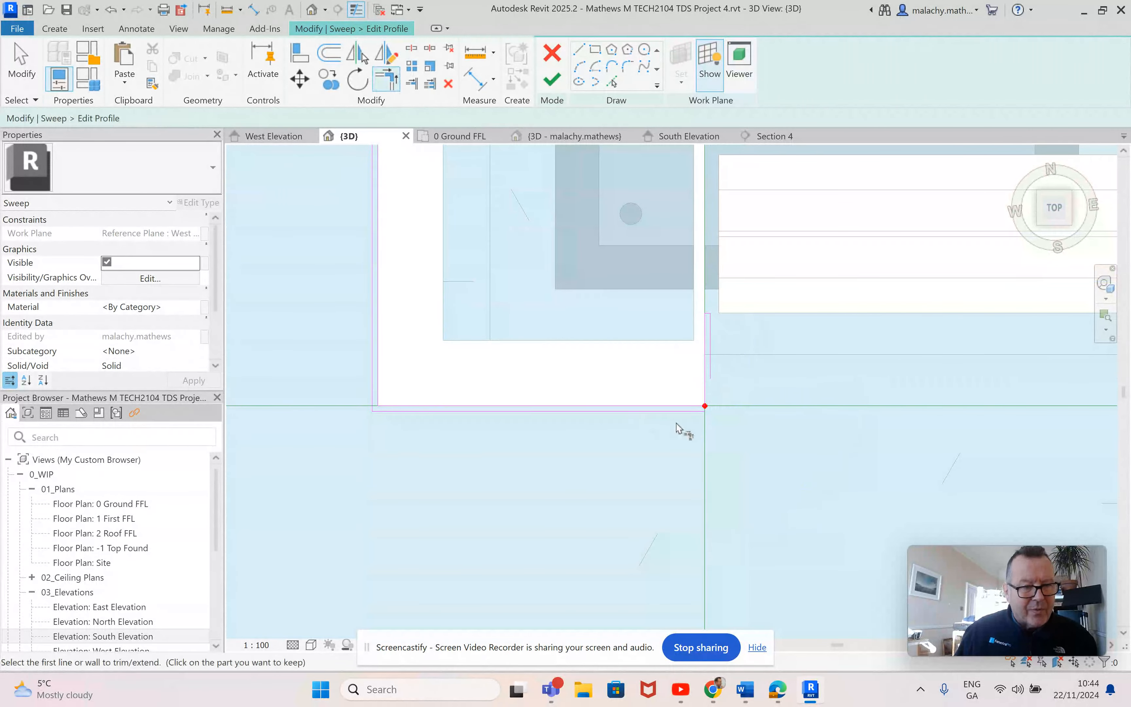
{"action": "scroll", "coordinate": [752, 388], "scroll_direction": "down", "scroll_amount": 5}
{"action": "scroll", "coordinate": [735, 383], "scroll_direction": "up", "scroll_amount": 6}
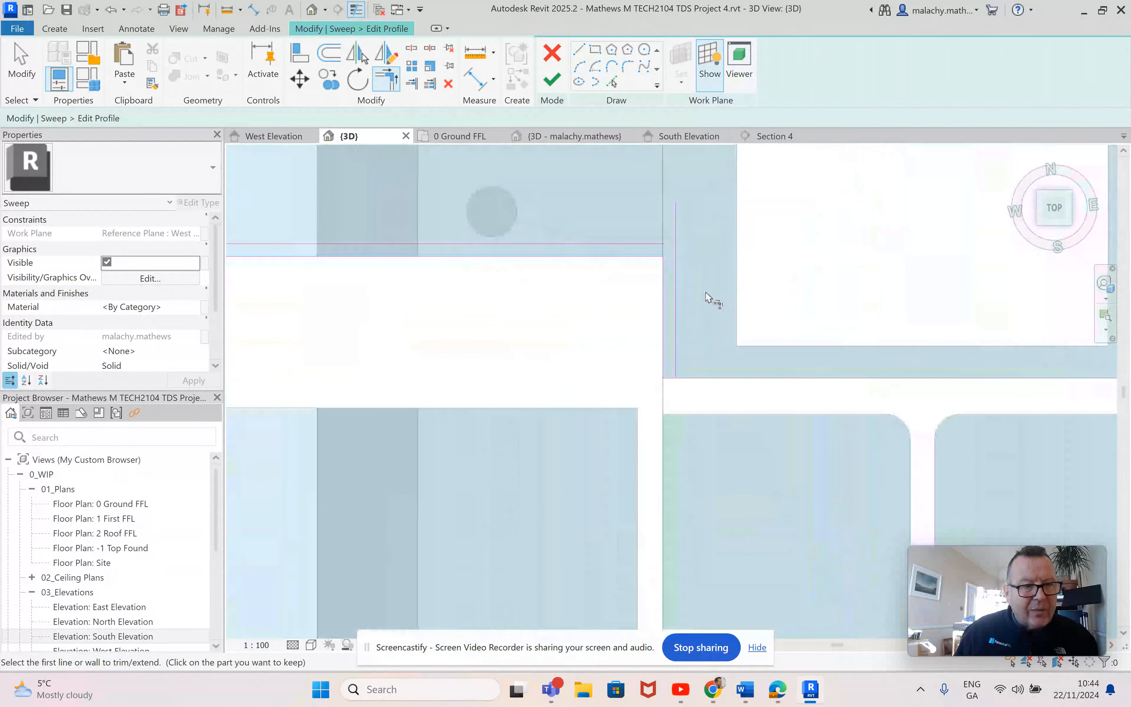
{"action": "left_click", "coordinate": [675, 251]}
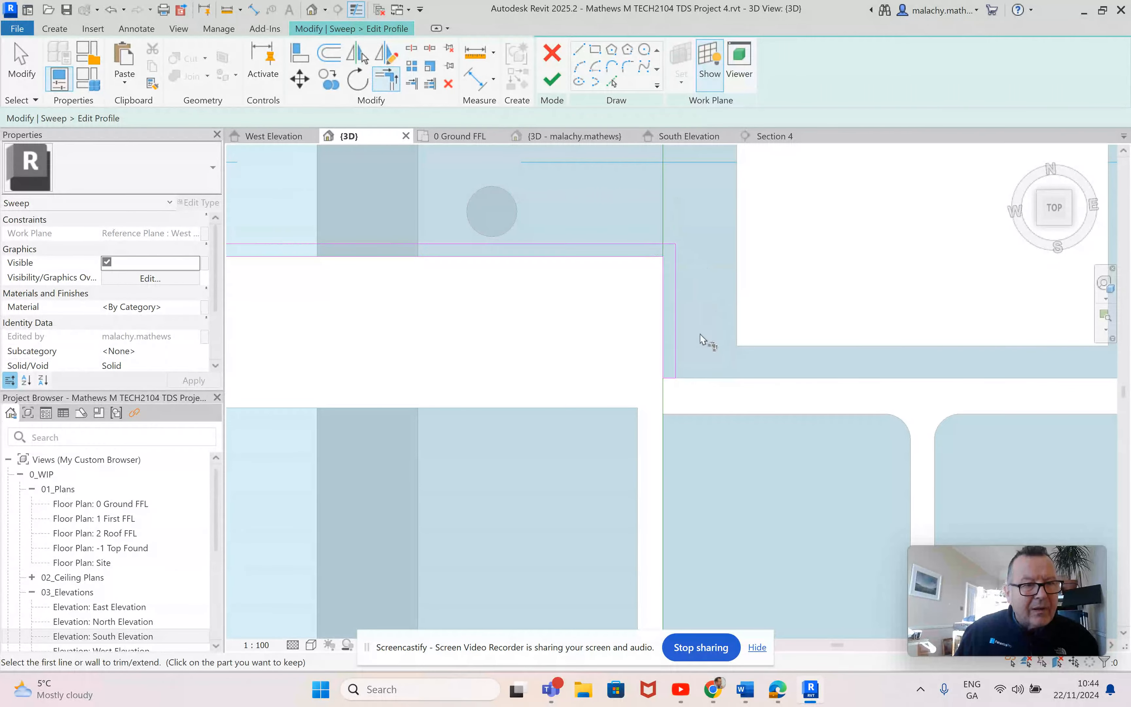
{"action": "scroll", "coordinate": [706, 340], "scroll_direction": "down", "scroll_amount": 4}
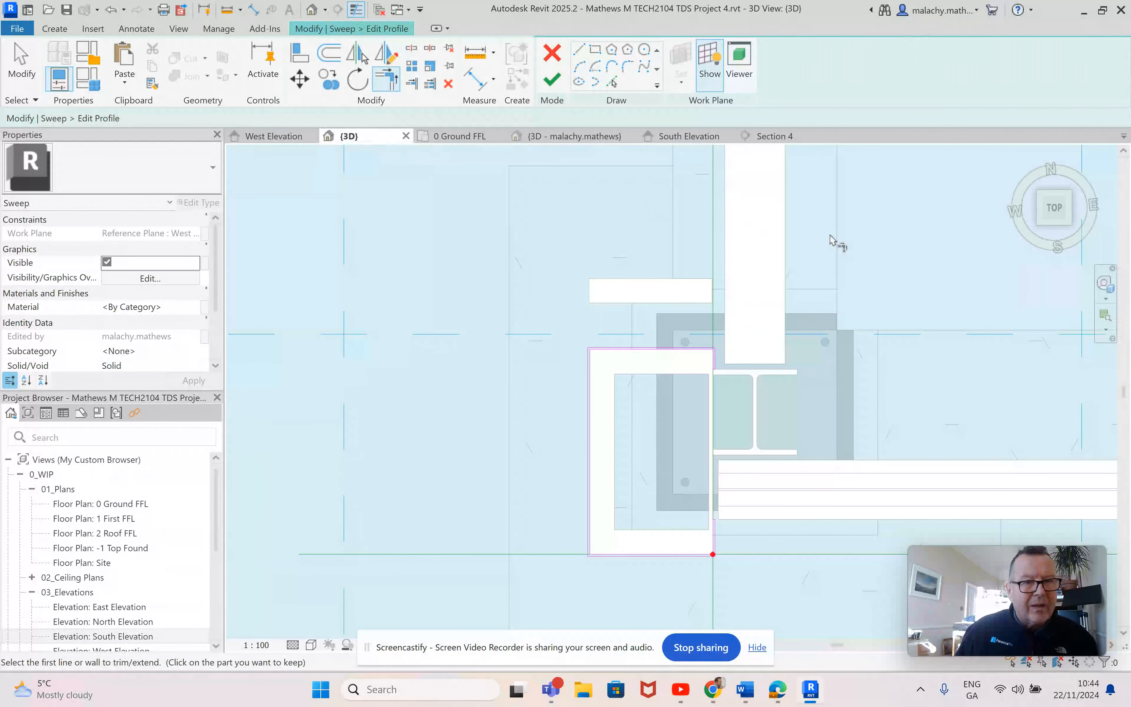
Step: Return to an isometric view, finish the profile sketch and complete the sweep around the west opening
{"action": "left_click", "coordinate": [1039, 223]}
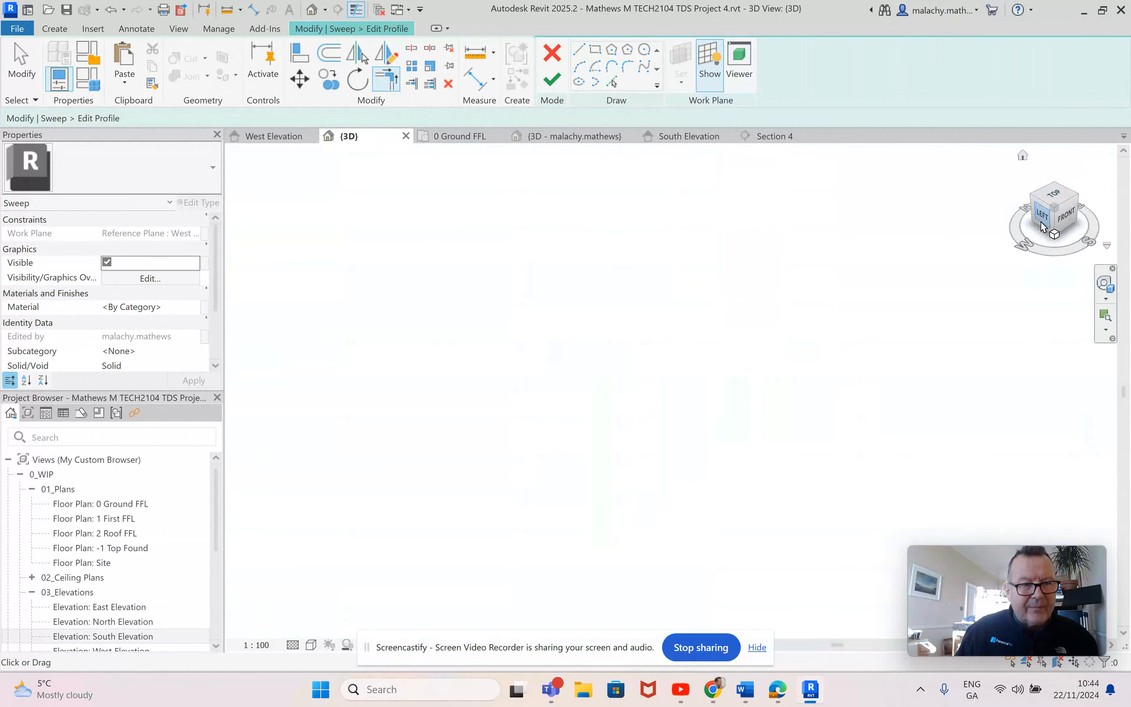
{"action": "scroll", "coordinate": [528, 508], "scroll_direction": "up", "scroll_amount": 5}
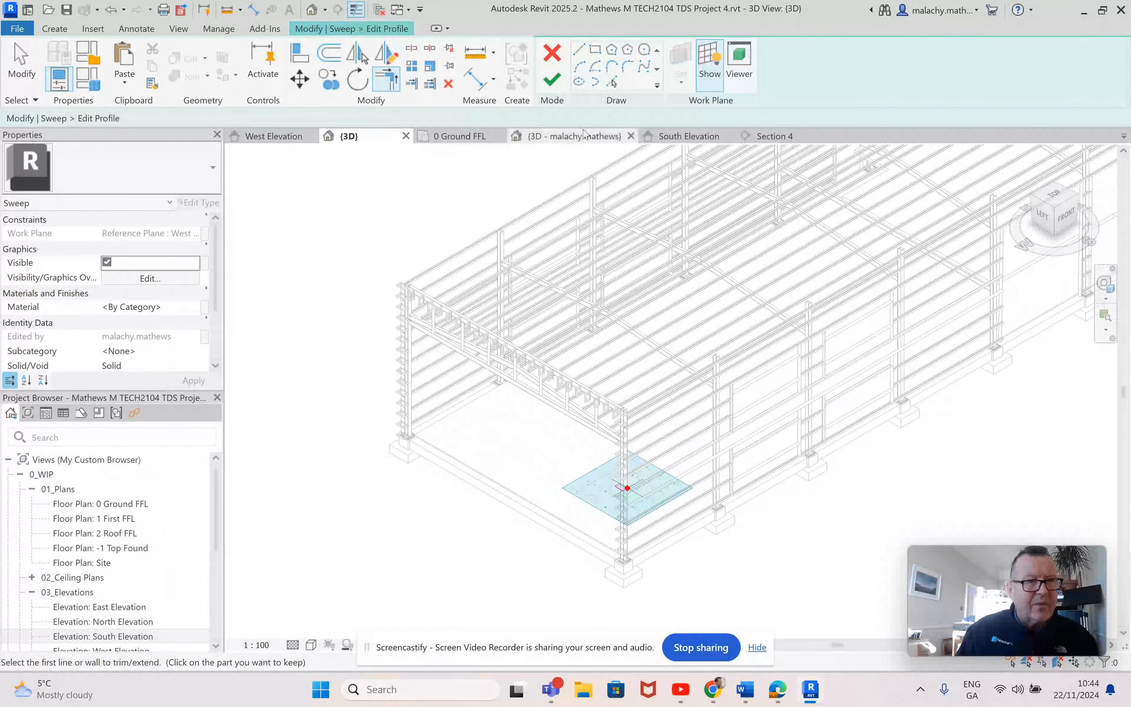
{"action": "left_click", "coordinate": [553, 80]}
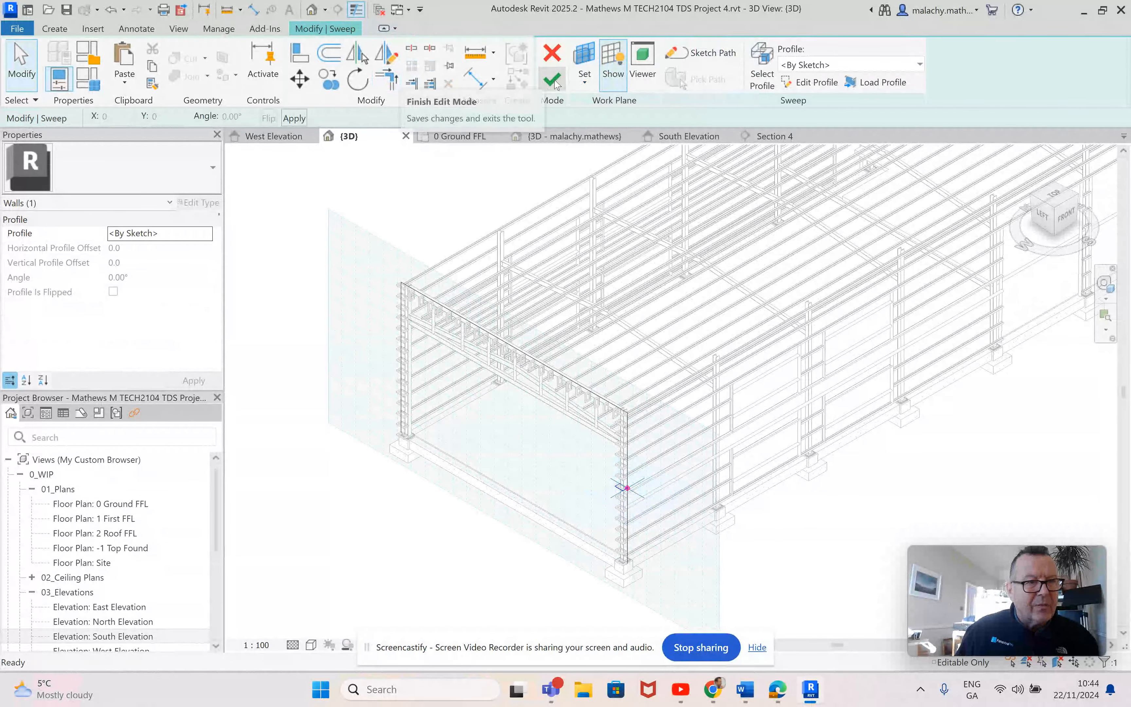
{"action": "left_click", "coordinate": [554, 81]}
{"action": "left_click", "coordinate": [810, 560]}
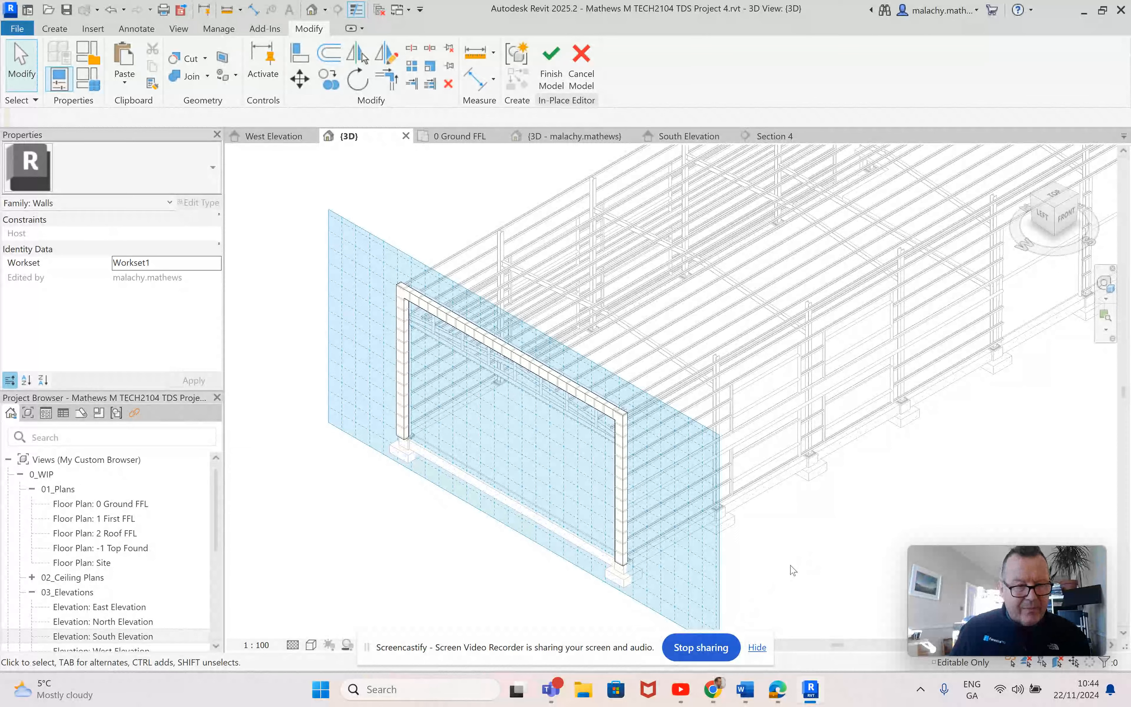
Step: Select the box-out sweep around the west opening and choose Aluminium from the project materials for it
{"action": "scroll", "coordinate": [789, 559], "scroll_direction": "down", "scroll_amount": 1}
{"action": "middle_click_drag", "start_coordinate": [790, 559], "coordinate": [819, 538]}
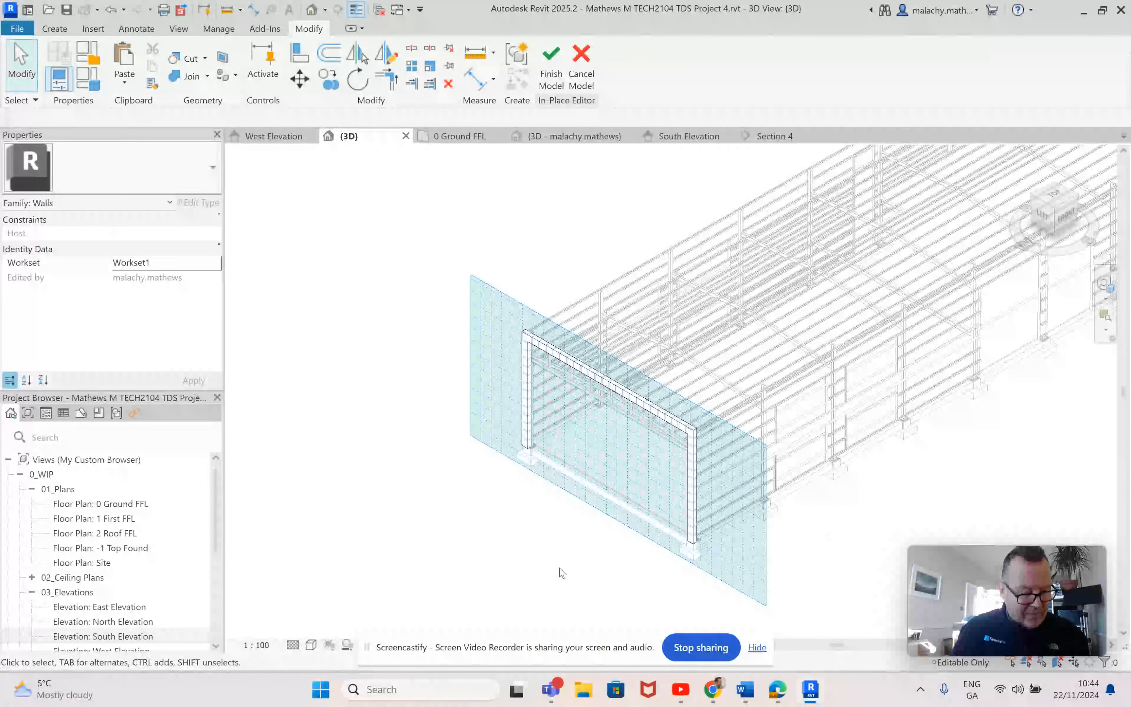
{"action": "left_click", "coordinate": [526, 423]}
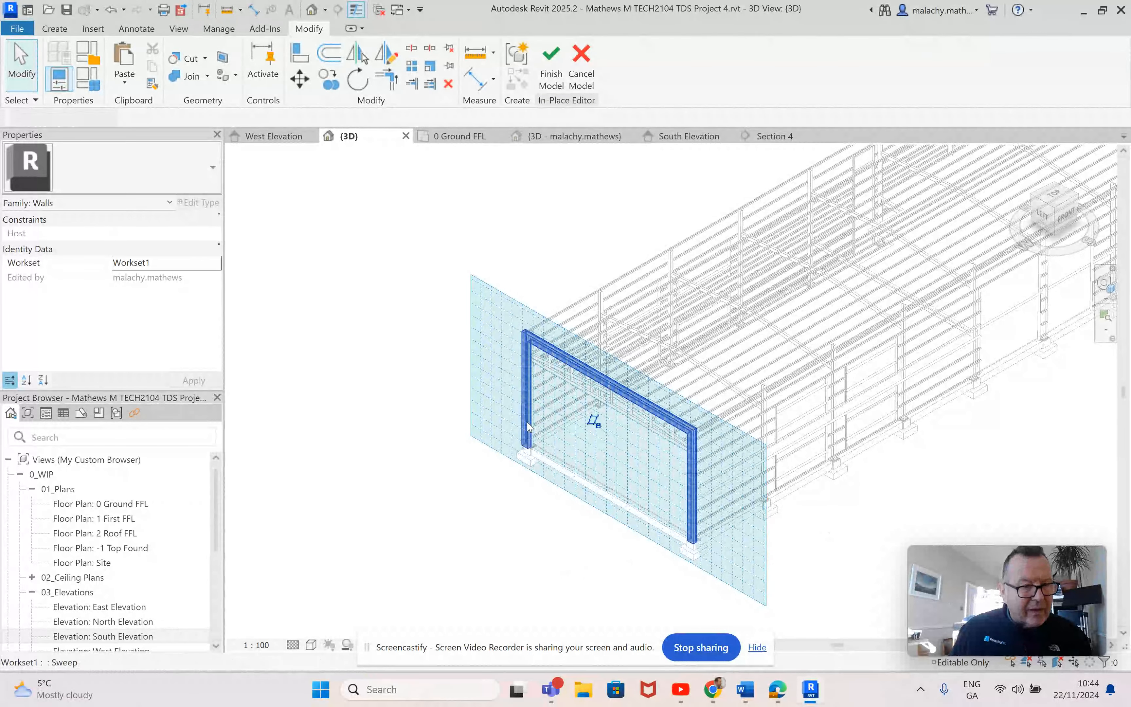
{"action": "left_click", "coordinate": [196, 309]}
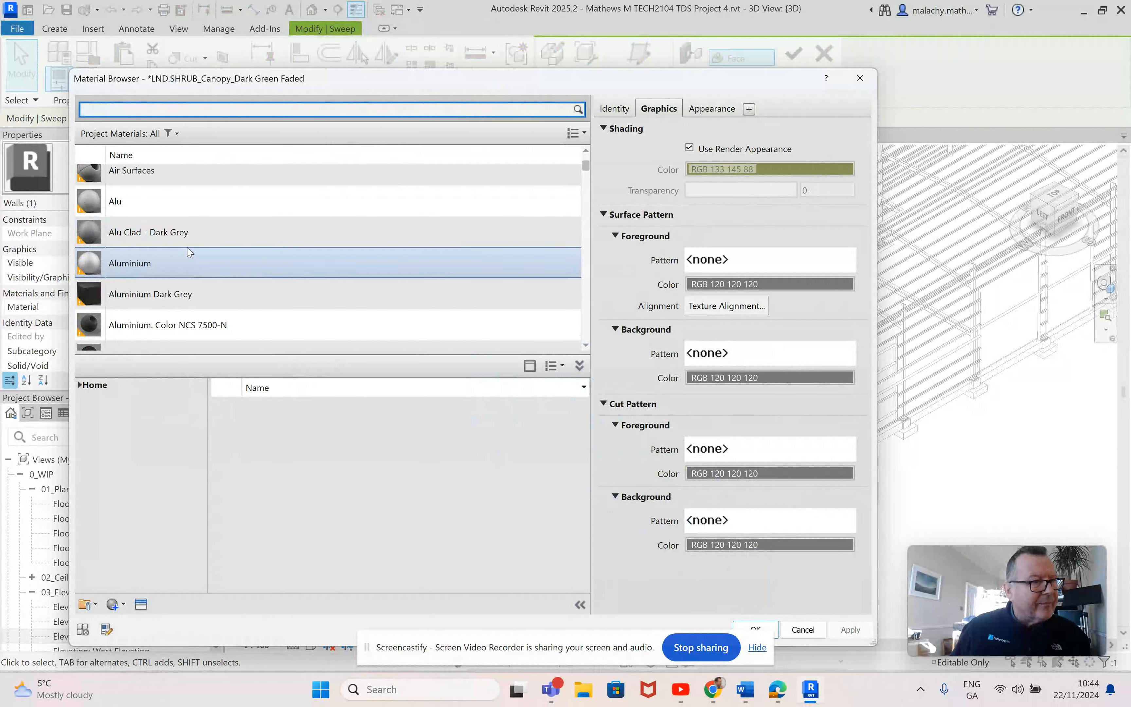
{"action": "left_click", "coordinate": [190, 271]}
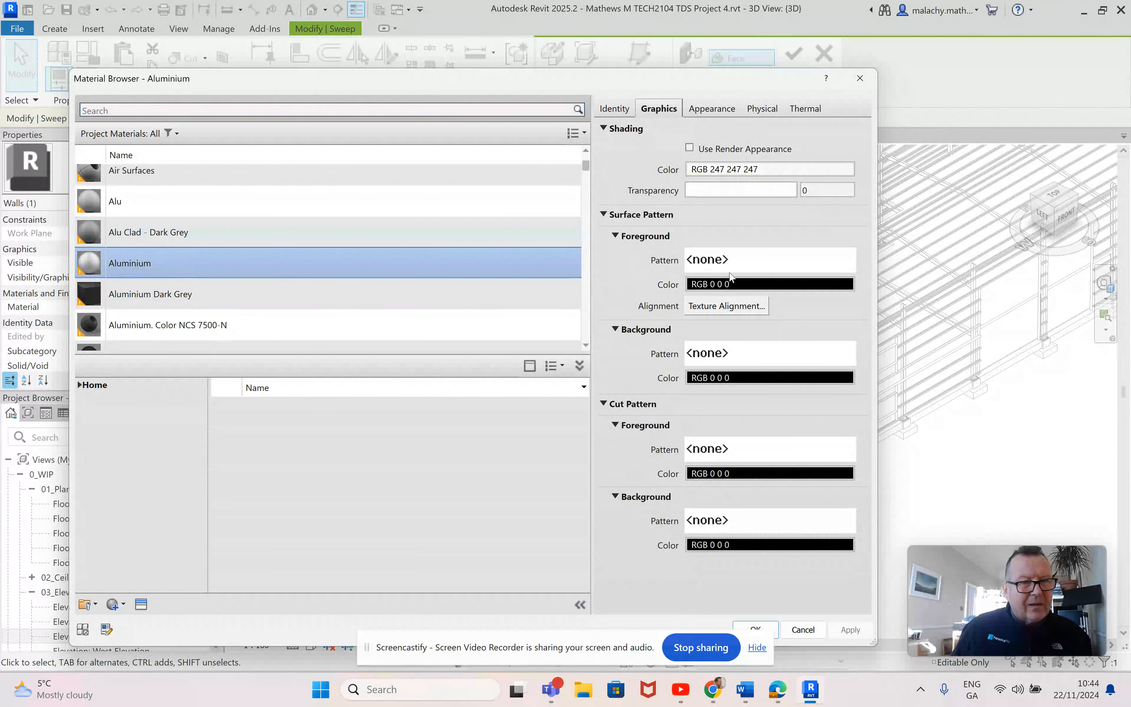
Step: Give Aluminium a solid-fill surface background pattern in grey RGB 128 128 128 and apply the material to the sweep
{"action": "left_click", "coordinate": [770, 264]}
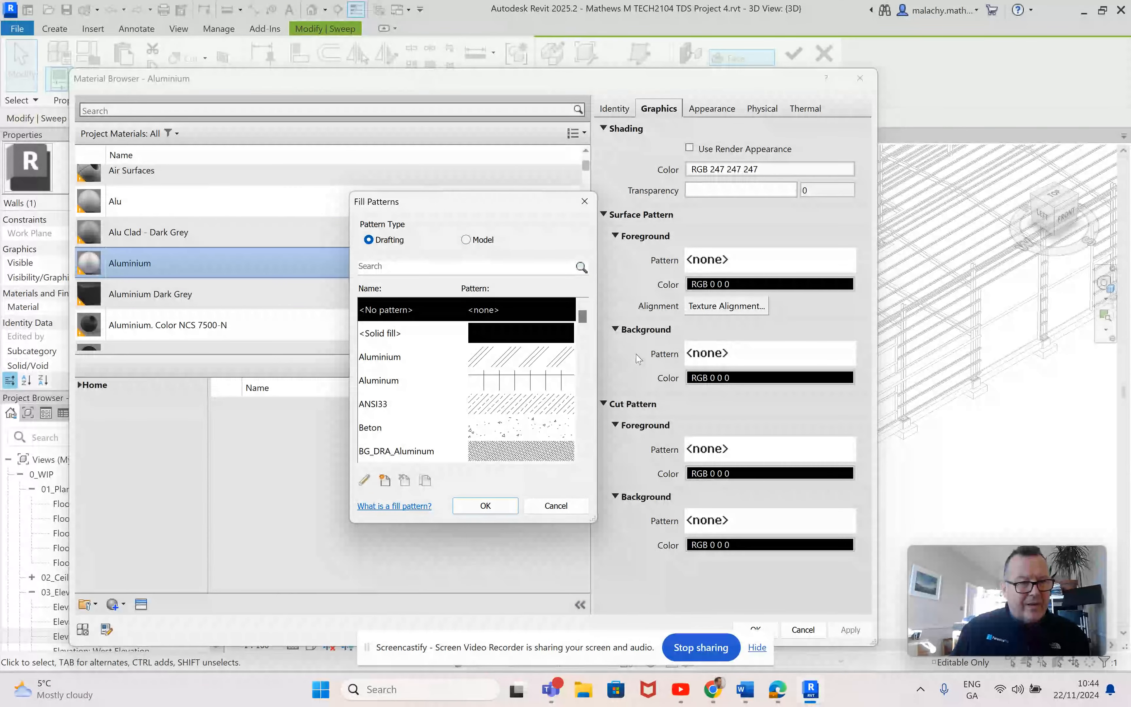
{"action": "left_click", "coordinate": [551, 507]}
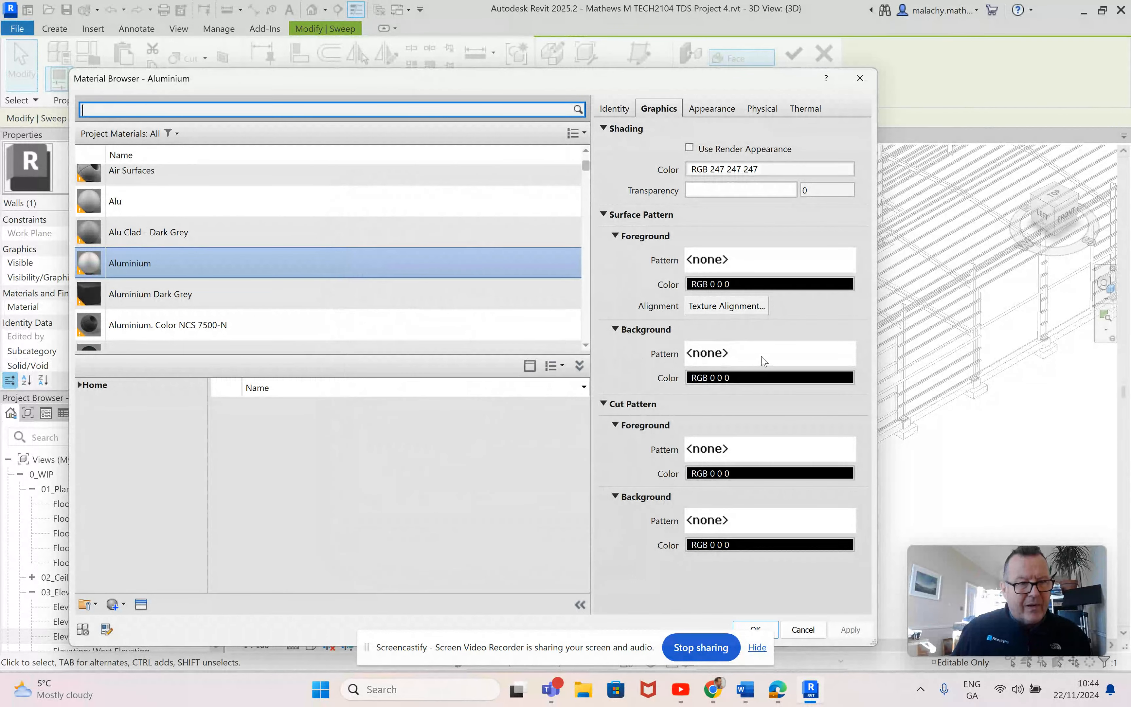
{"action": "left_click", "coordinate": [763, 361]}
{"action": "left_click", "coordinate": [542, 334]}
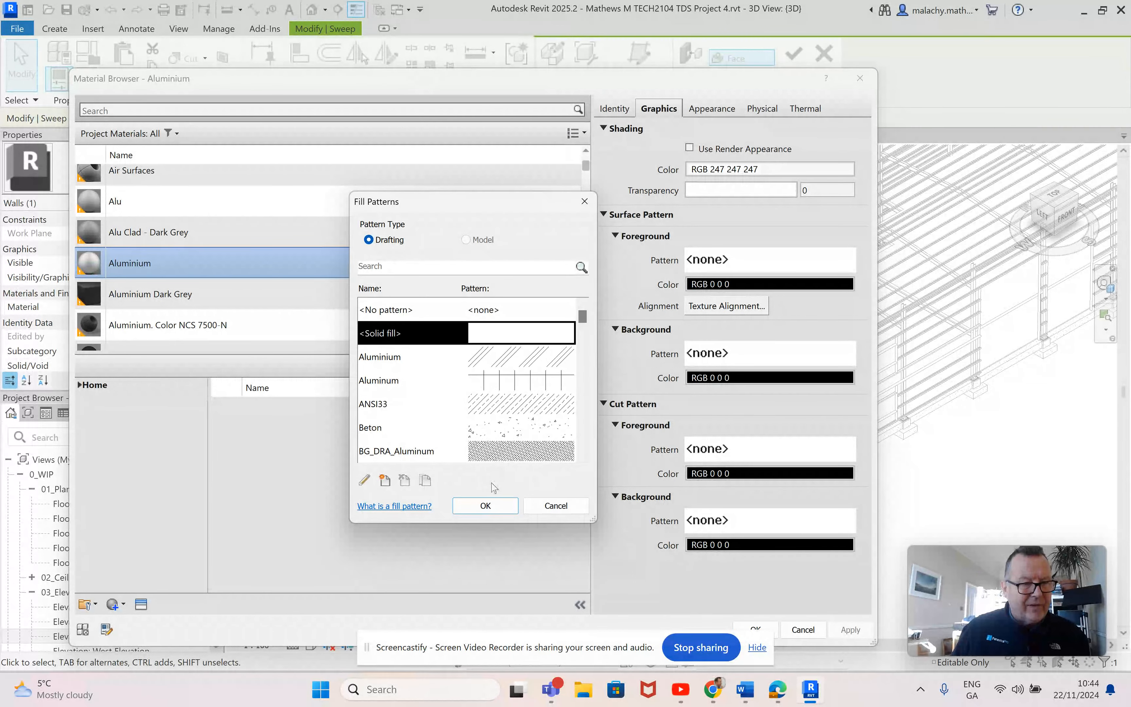
{"action": "left_click", "coordinate": [485, 505]}
{"action": "left_click", "coordinate": [743, 378]}
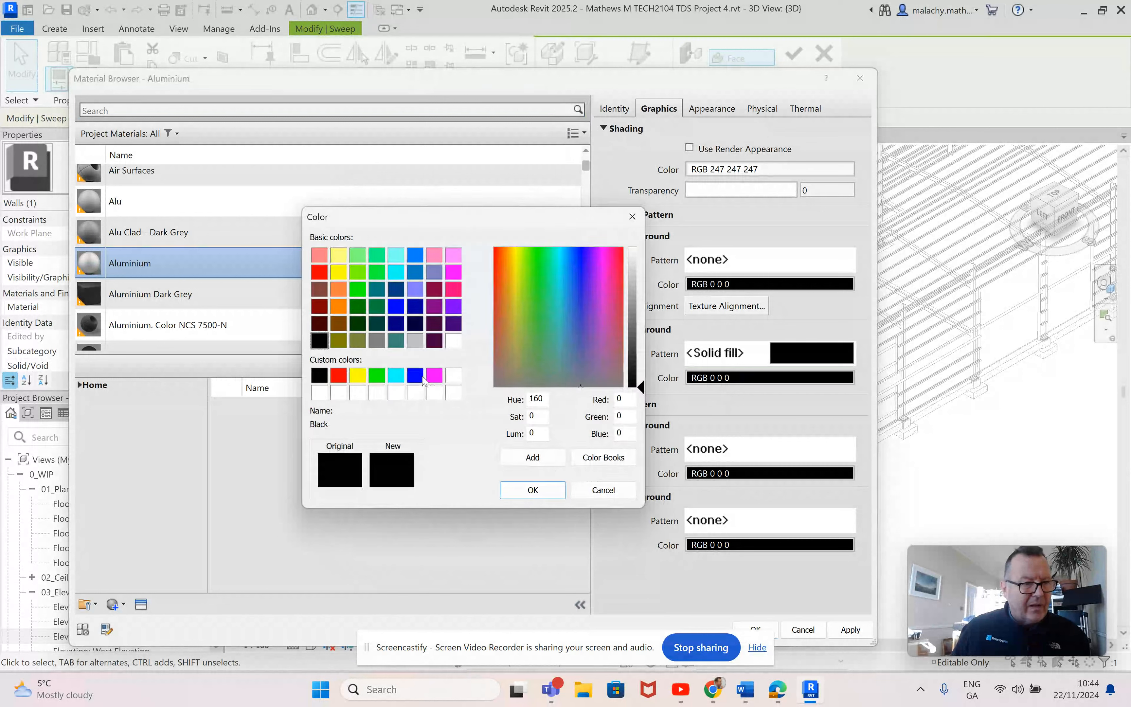
{"action": "left_click", "coordinate": [377, 341]}
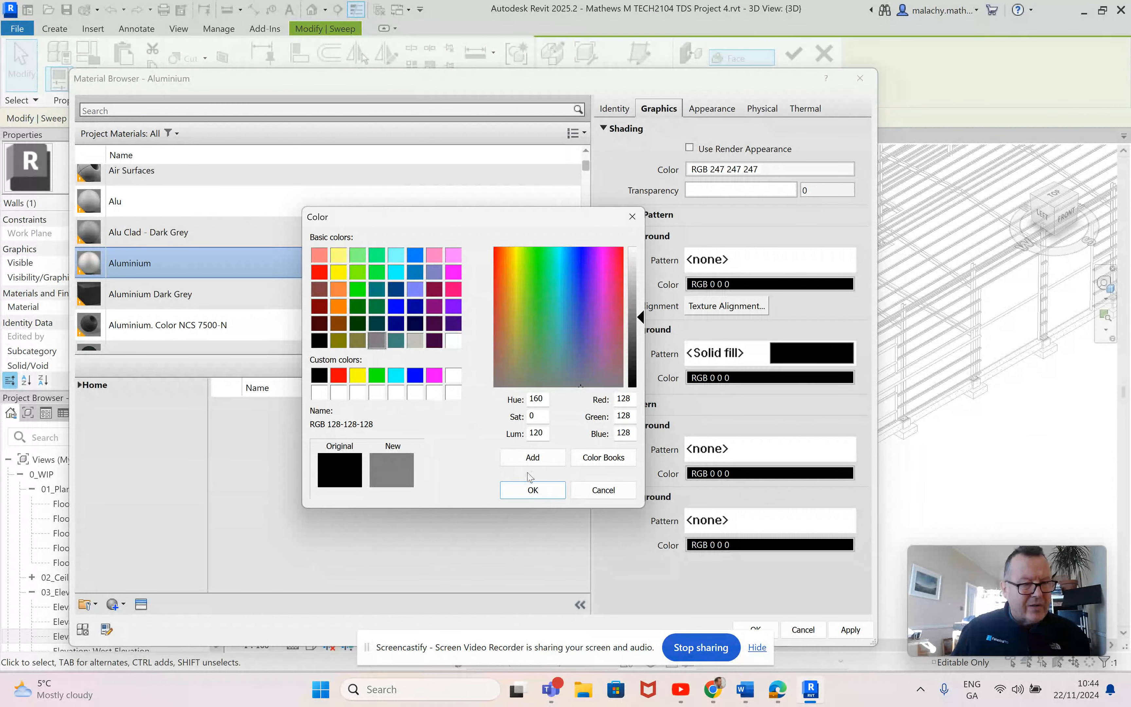
{"action": "left_click", "coordinate": [537, 489]}
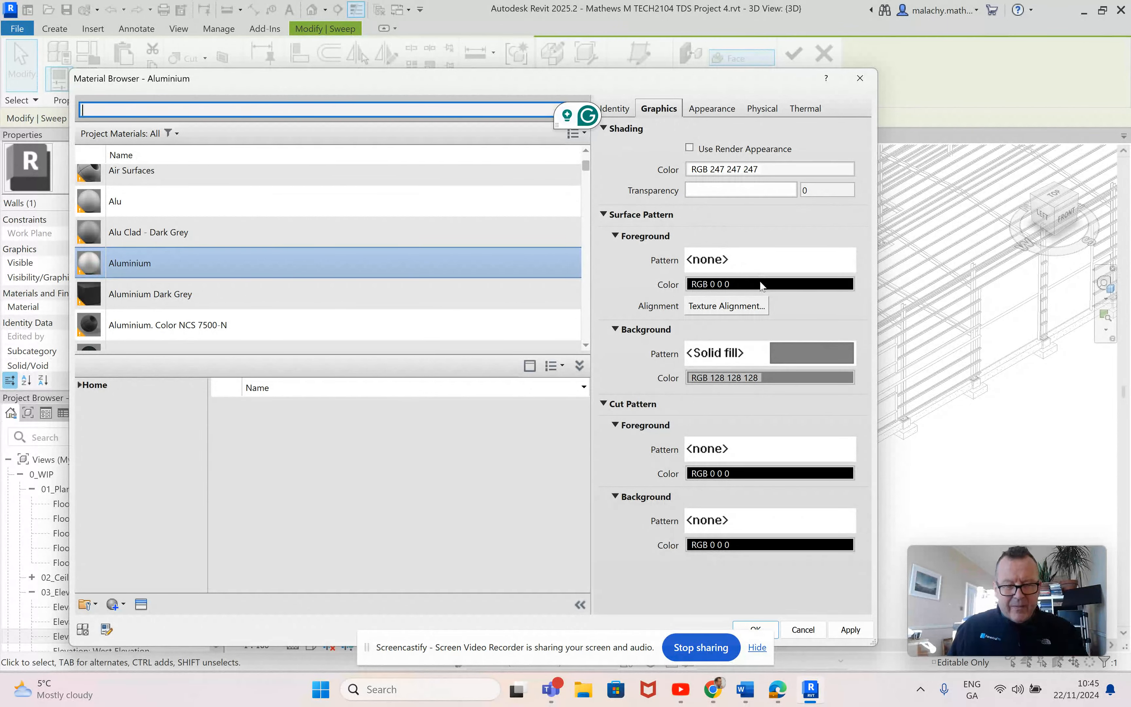
{"action": "left_click", "coordinate": [848, 629]}
{"action": "left_click", "coordinate": [755, 629]}
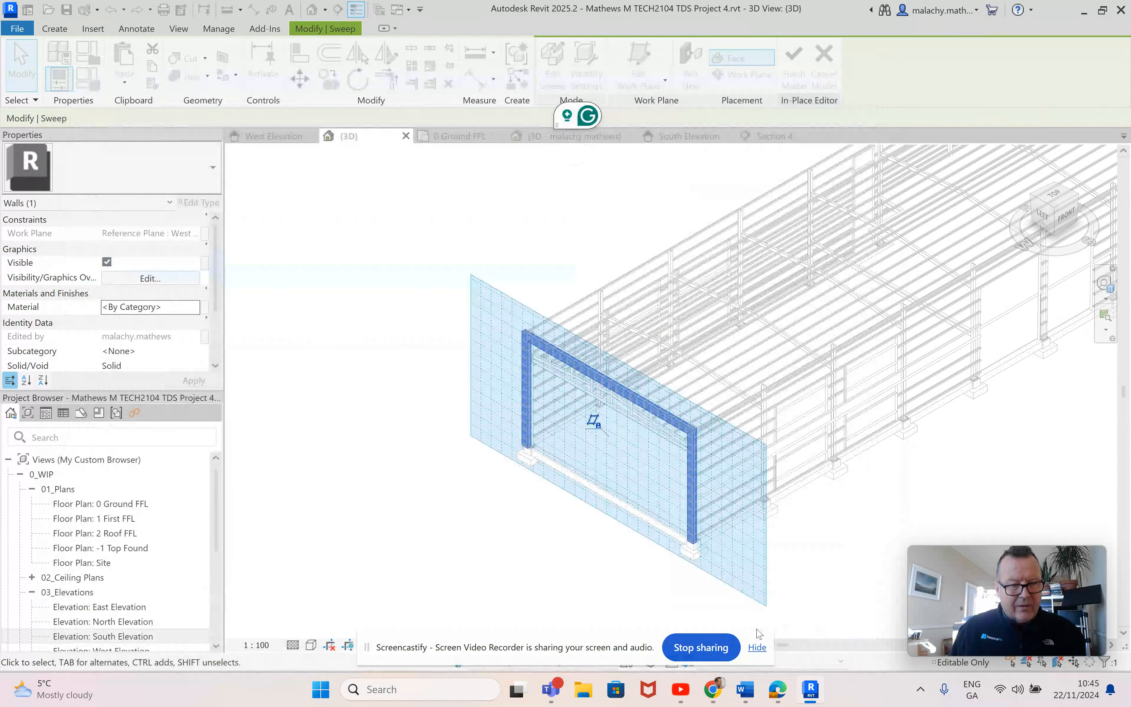
Step: Finish the in-place wall model and turn off the display of the work plane
{"action": "left_click", "coordinate": [591, 574]}
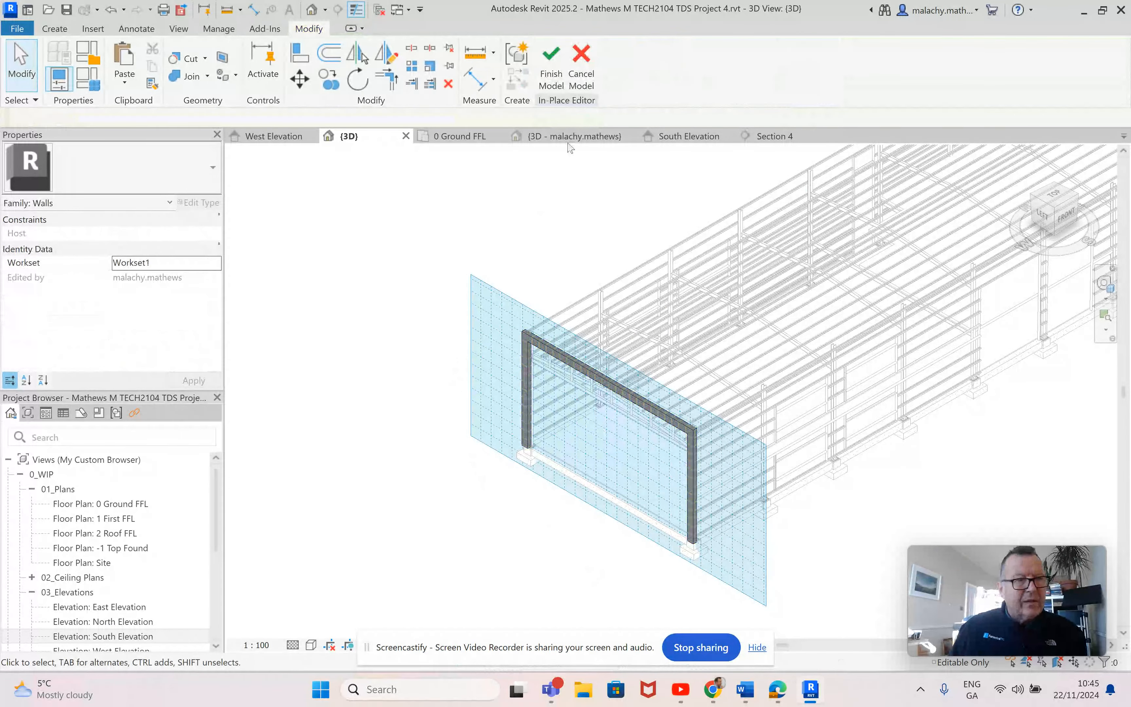
{"action": "left_click", "coordinate": [553, 77]}
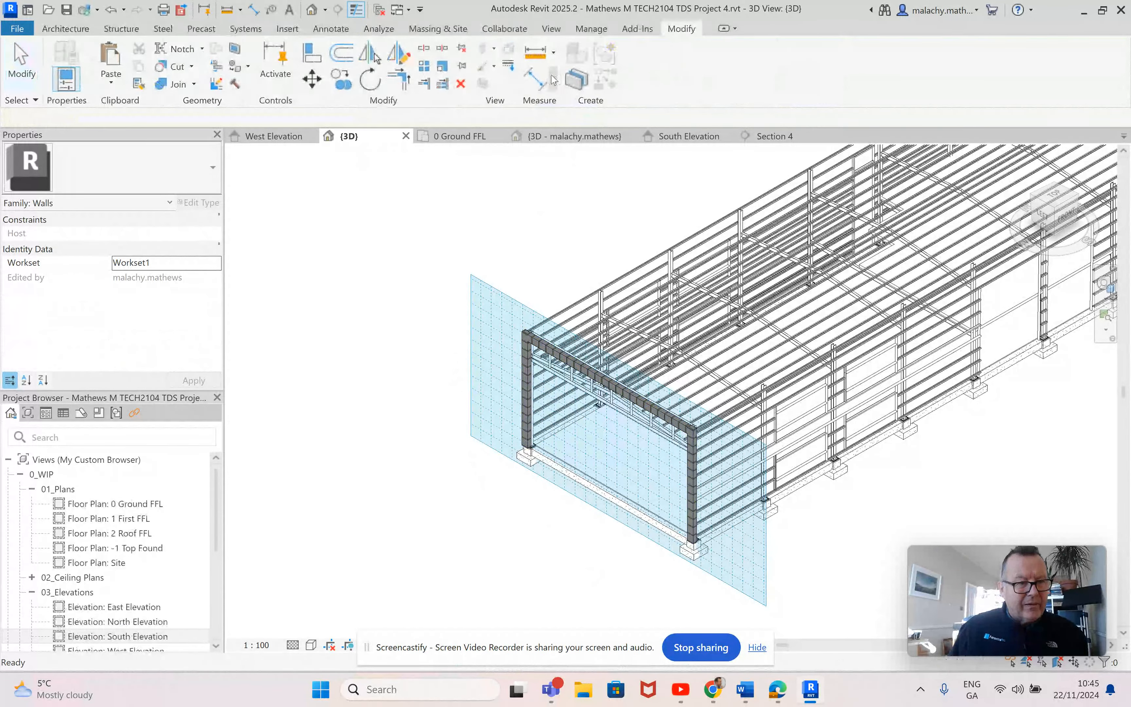
{"action": "left_click", "coordinate": [87, 27]}
{"action": "left_click", "coordinate": [1068, 50]}
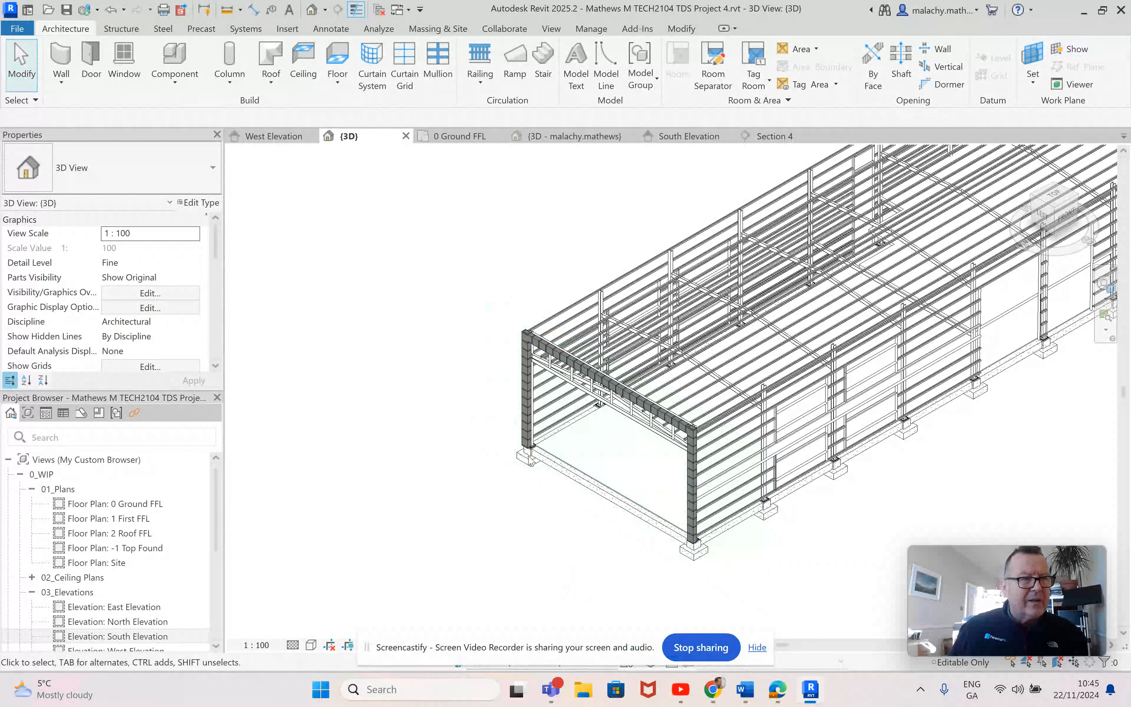
Step: Examine the cut profile at the head of the box-out wall in Section 4
{"action": "left_click", "coordinate": [771, 136]}
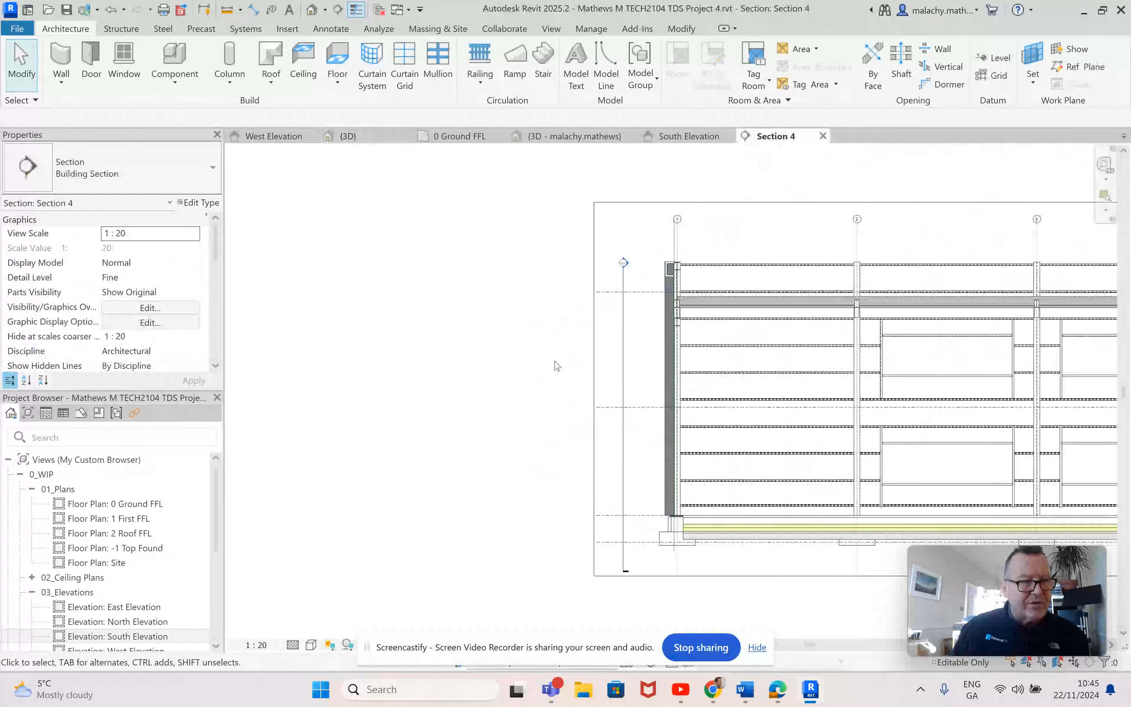
{"action": "scroll", "coordinate": [659, 290], "scroll_direction": "up", "scroll_amount": 4}
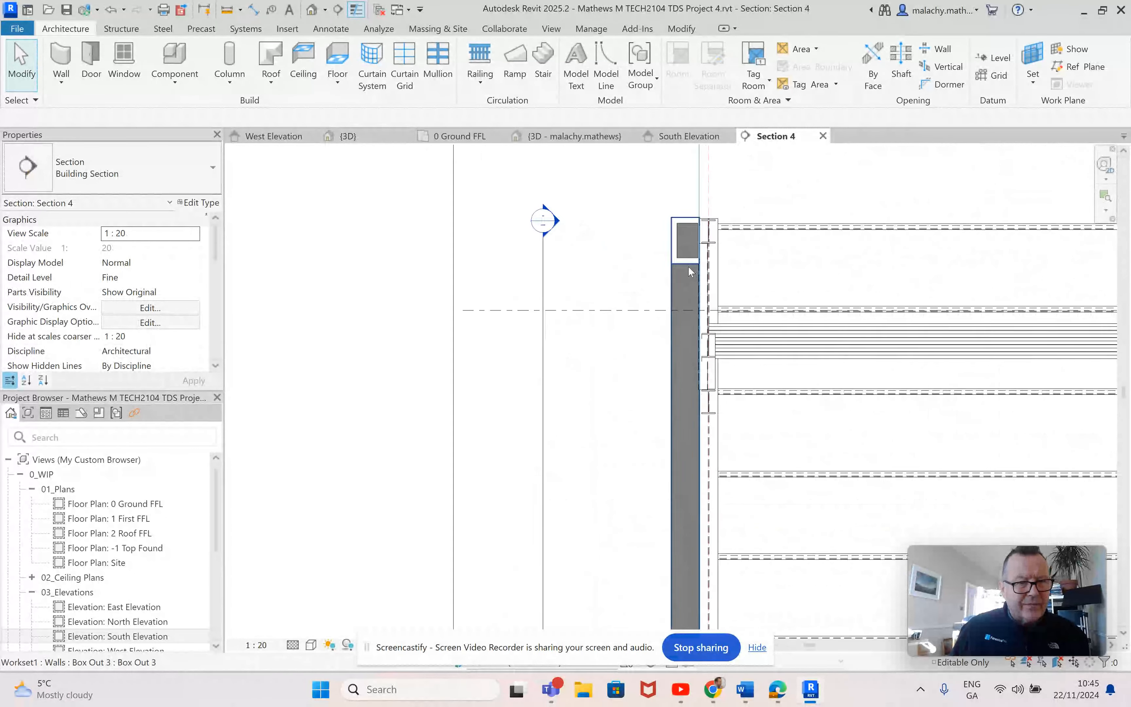
{"action": "scroll", "coordinate": [689, 279], "scroll_direction": "down", "scroll_amount": 2}
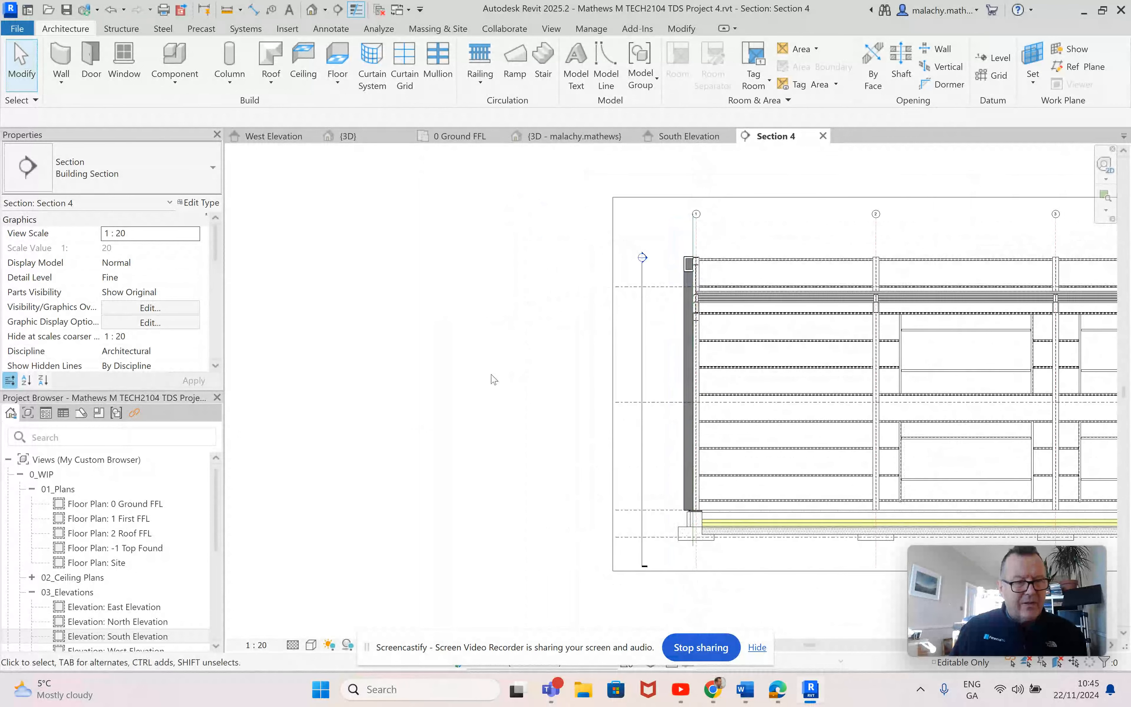